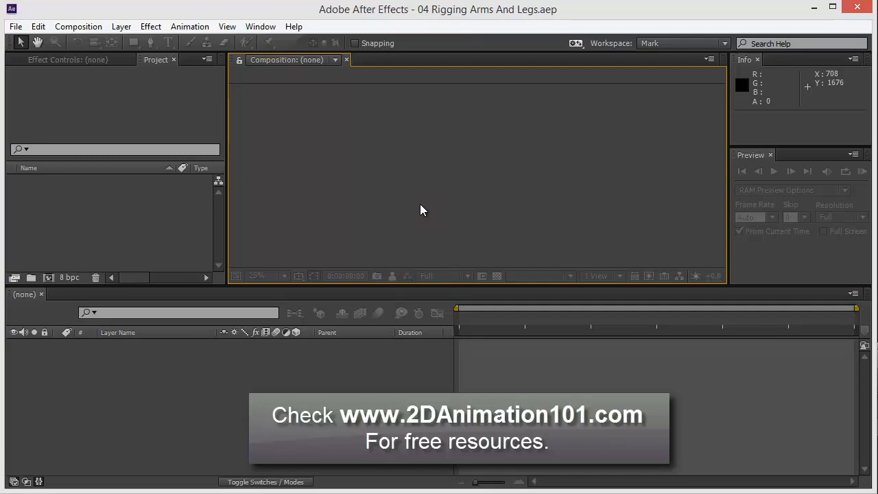
{"action": "left_click", "coordinate": [103, 225]}
{"action": "left_click", "coordinate": [247, 366]}
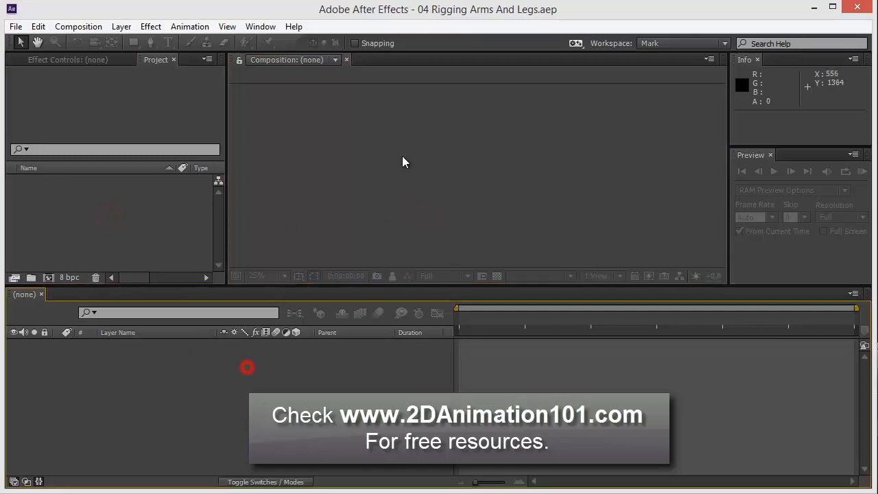
{"action": "left_click", "coordinate": [401, 157]}
{"action": "left_click", "coordinate": [151, 204]}
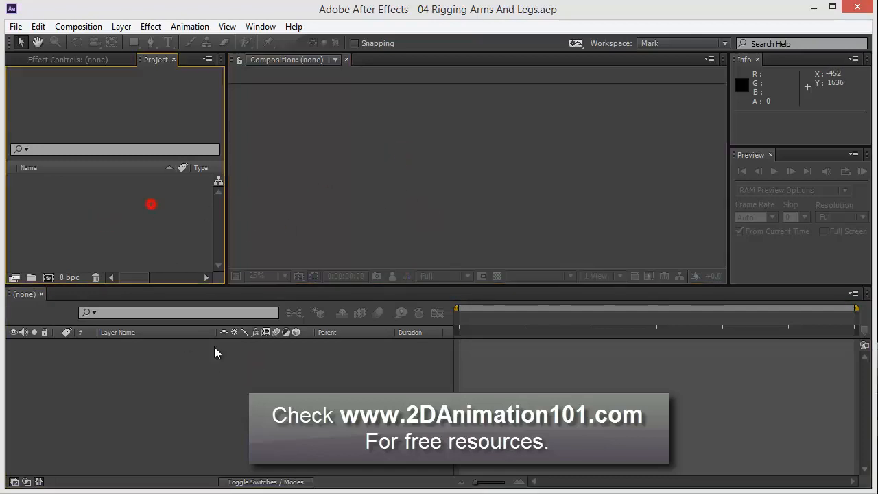
{"action": "left_click", "coordinate": [229, 388]}
{"action": "left_click", "coordinate": [449, 172]}
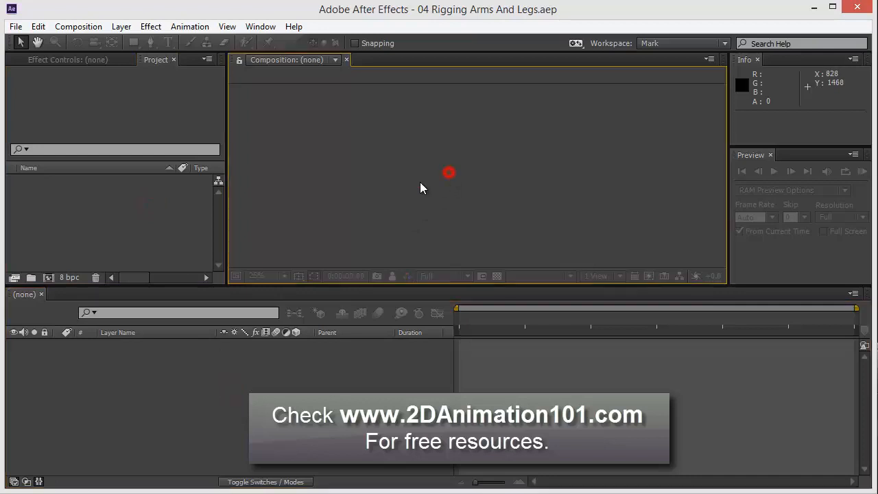
{"action": "left_click", "coordinate": [132, 214]}
{"action": "left_click", "coordinate": [251, 396]}
{"action": "left_click", "coordinate": [388, 223]}
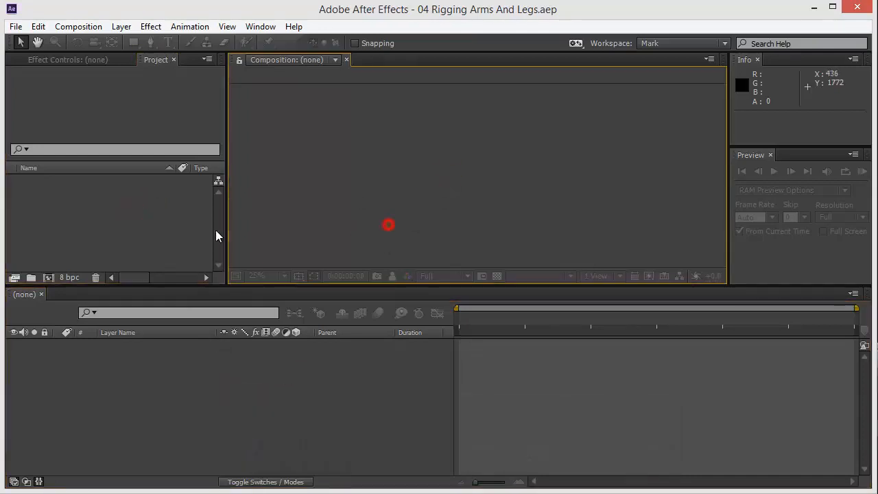
{"action": "left_click", "coordinate": [136, 220]}
{"action": "left_click", "coordinate": [212, 398]}
{"action": "left_click", "coordinate": [355, 226]}
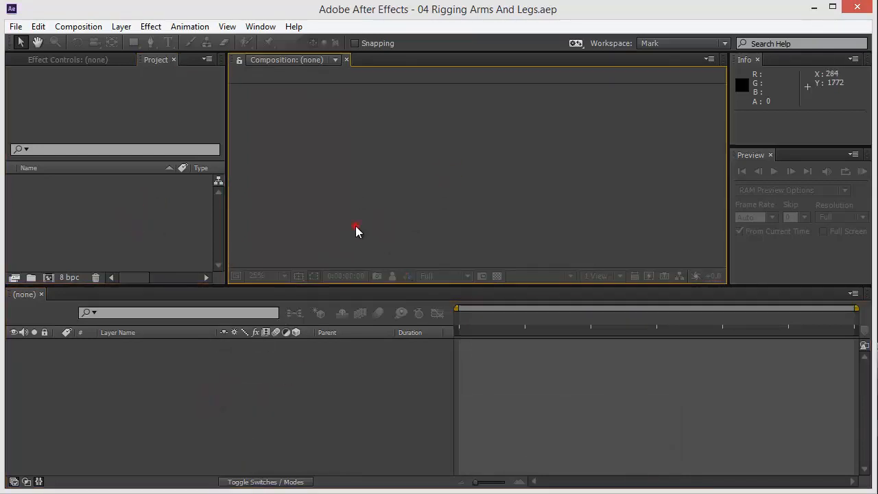
{"action": "left_click", "coordinate": [127, 222]}
{"action": "left_click", "coordinate": [162, 371]}
{"action": "left_click", "coordinate": [357, 223]}
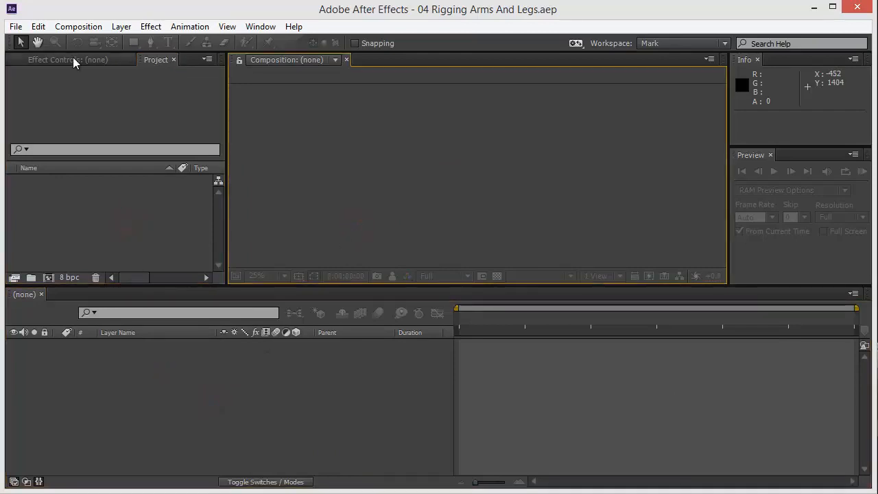
Step: View the empty Effect Controls and return to the Project contents
{"action": "left_click", "coordinate": [74, 61]}
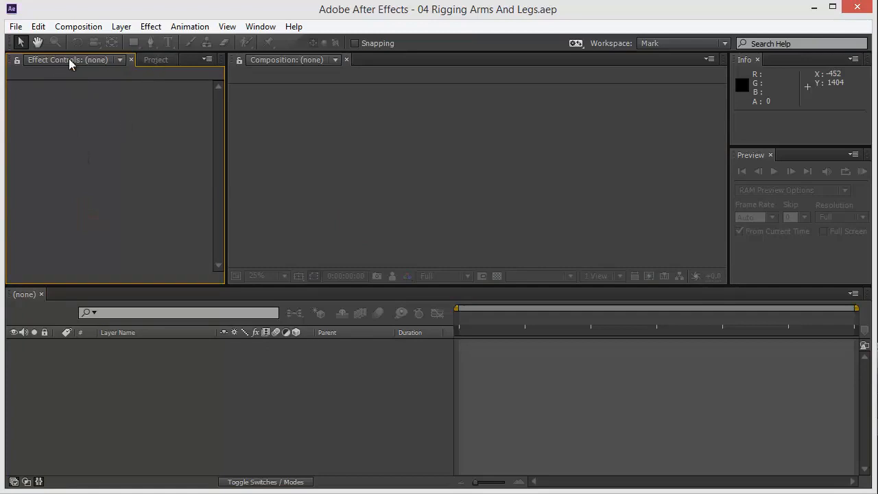
{"action": "left_click", "coordinate": [155, 61]}
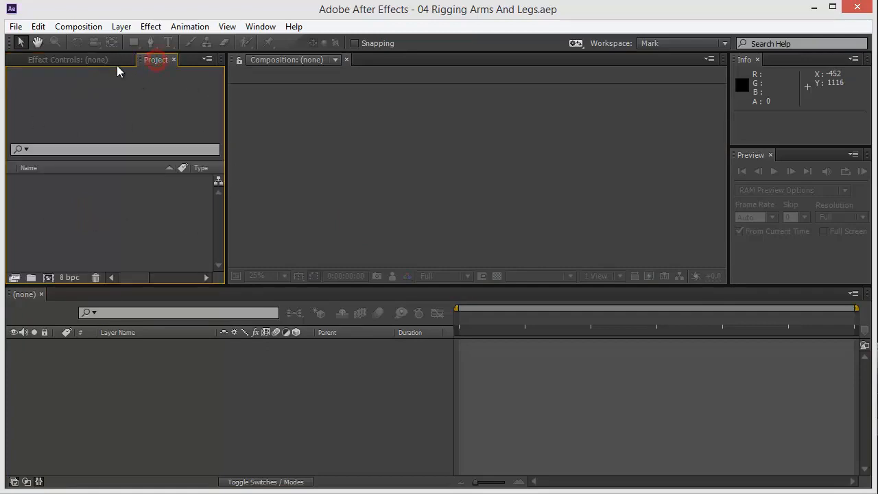
{"action": "left_click", "coordinate": [73, 63]}
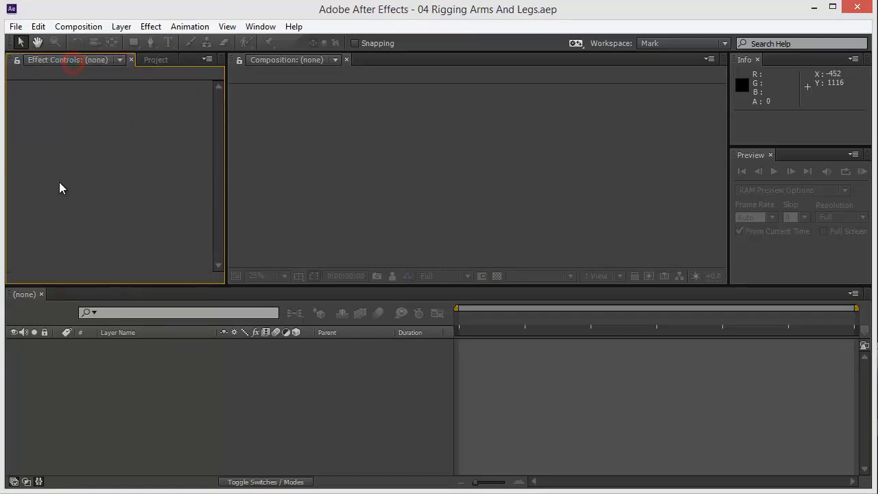
{"action": "left_click", "coordinate": [336, 170]}
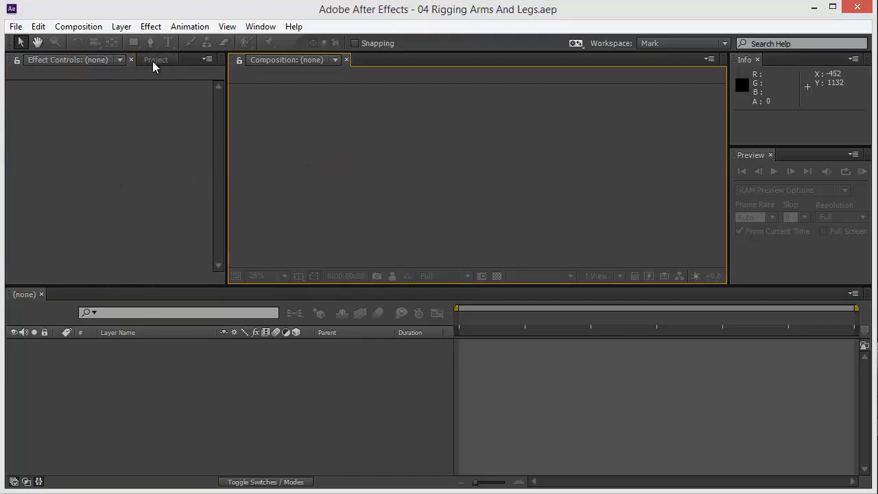
{"action": "left_click", "coordinate": [154, 59]}
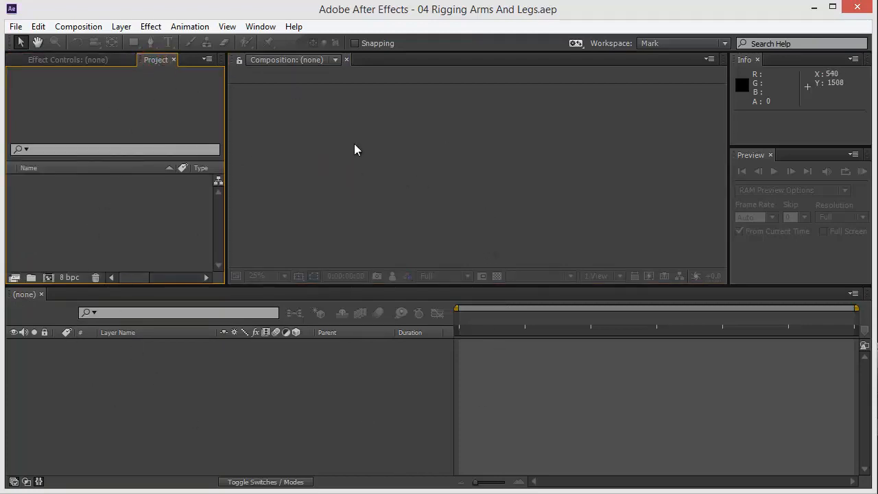
Step: Review the available workspace windows, display Effect Controls, and return to the Project contents
{"action": "left_click", "coordinate": [260, 27]}
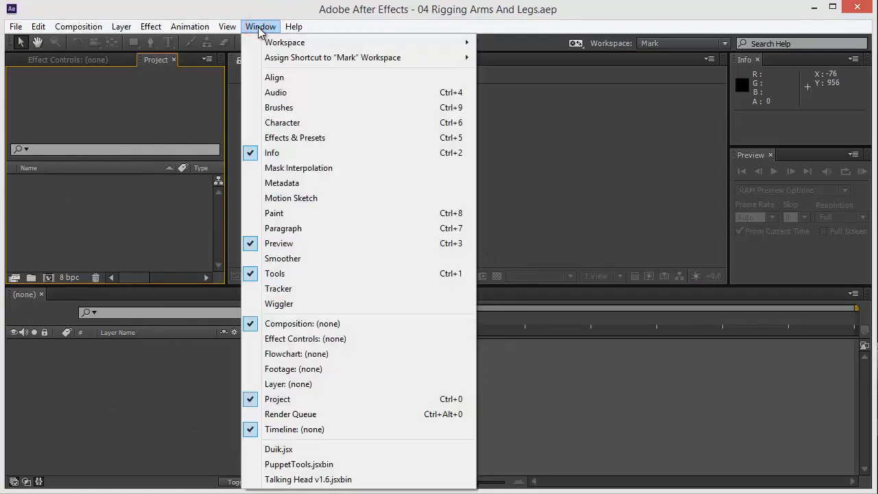
{"action": "left_click", "coordinate": [260, 26]}
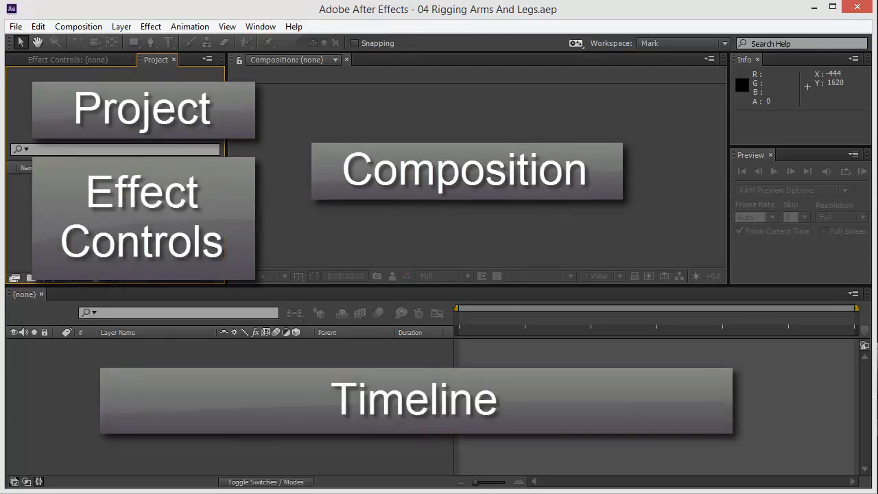
{"action": "left_click", "coordinate": [408, 196]}
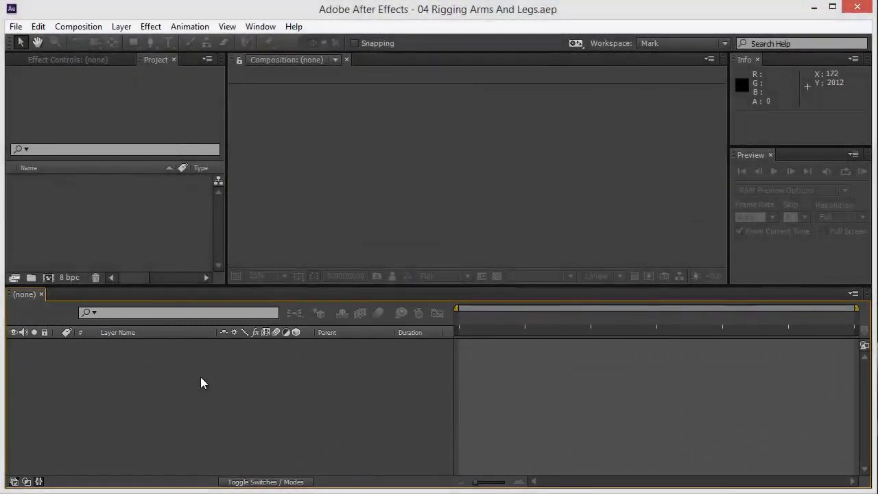
{"action": "left_click", "coordinate": [259, 27]}
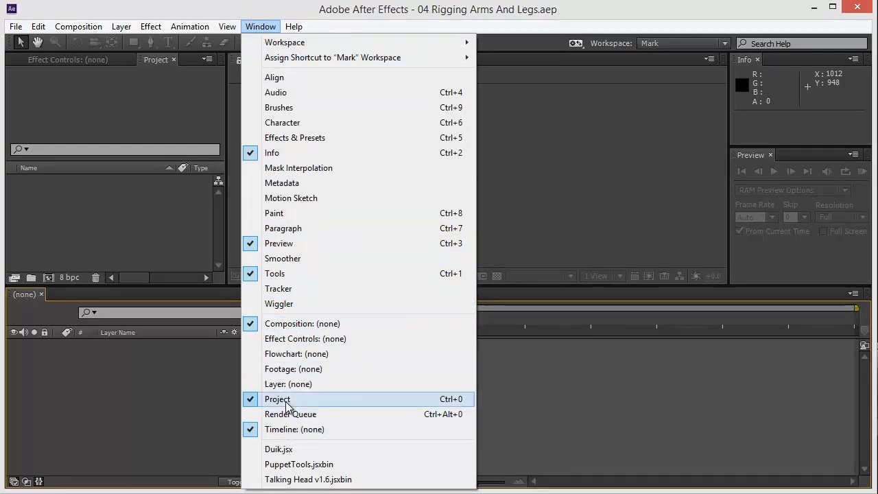
{"action": "left_click", "coordinate": [288, 345]}
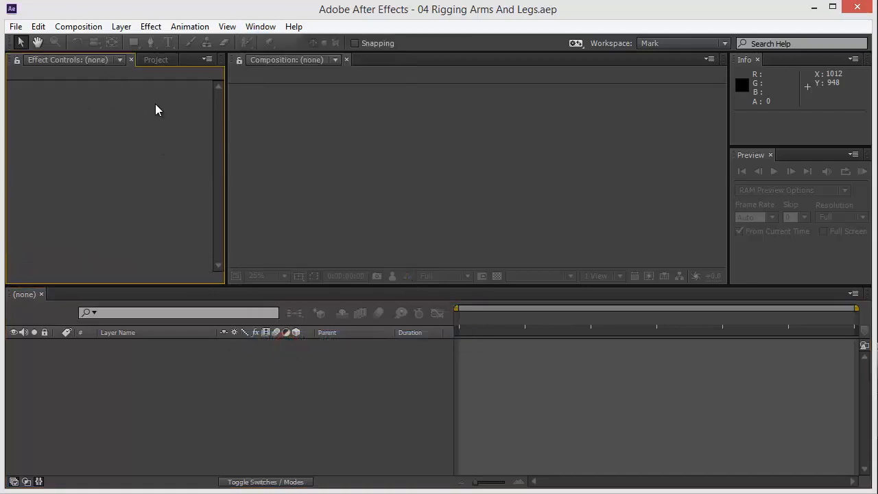
{"action": "left_click", "coordinate": [155, 61]}
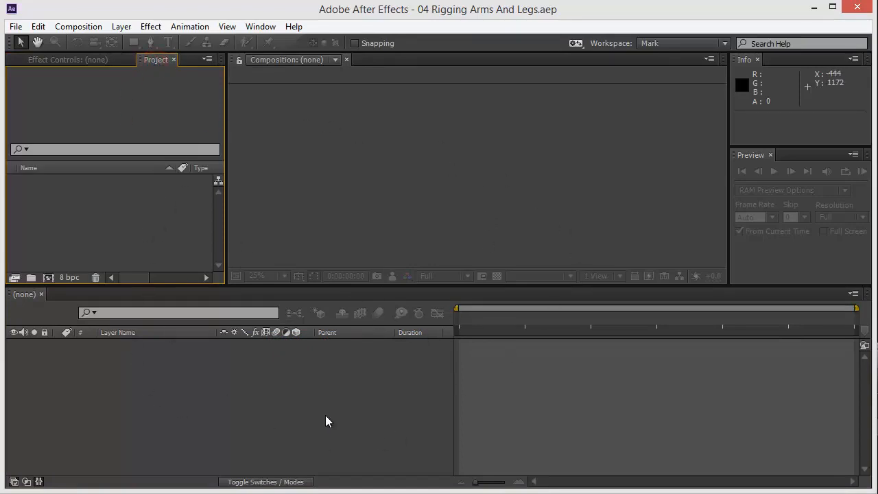
Step: Switch to File Explorer and import Jimmy.ai into the After Effects project as a Composition with Footage Dimensions set to Layer Size
{"action": "key", "text": "alt+Tab"}
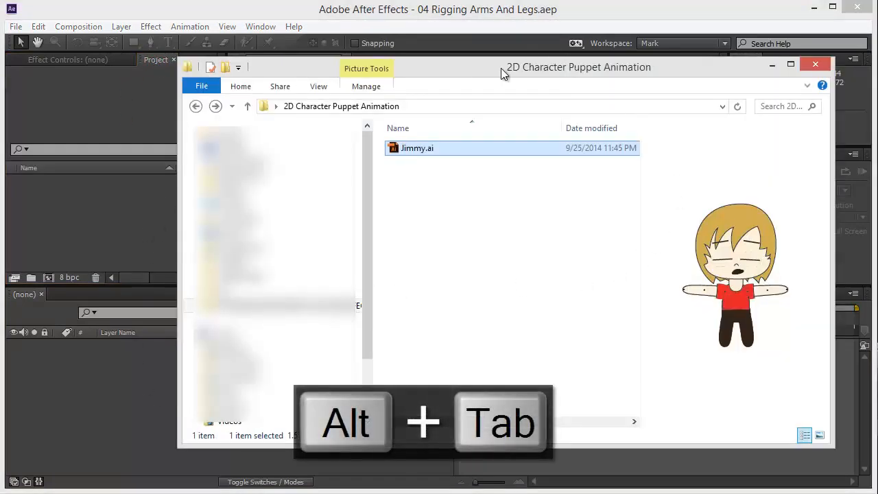
{"action": "left_click_drag", "start_coordinate": [414, 151], "coordinate": [77, 204]}
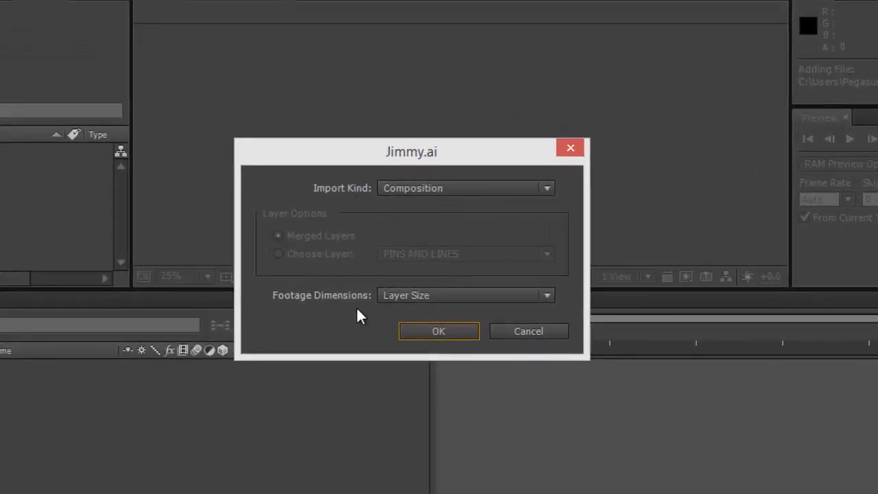
{"action": "left_click", "coordinate": [483, 294]}
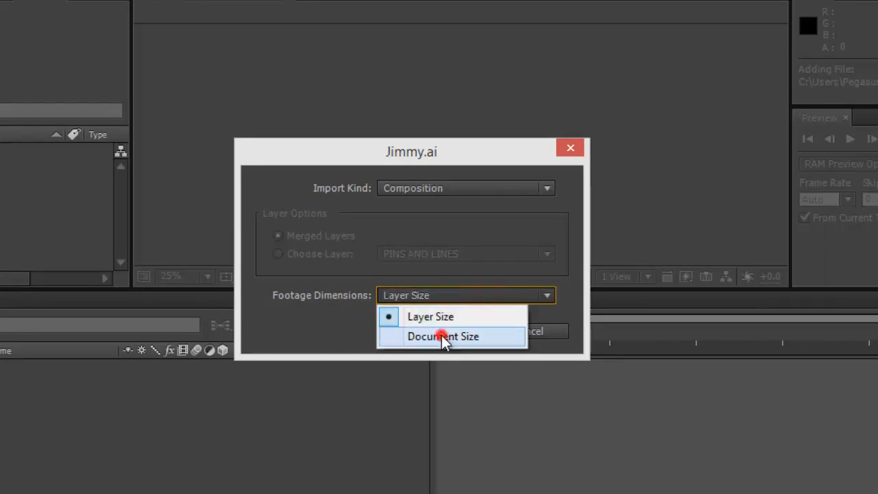
{"action": "left_click", "coordinate": [442, 334]}
{"action": "left_click", "coordinate": [442, 299]}
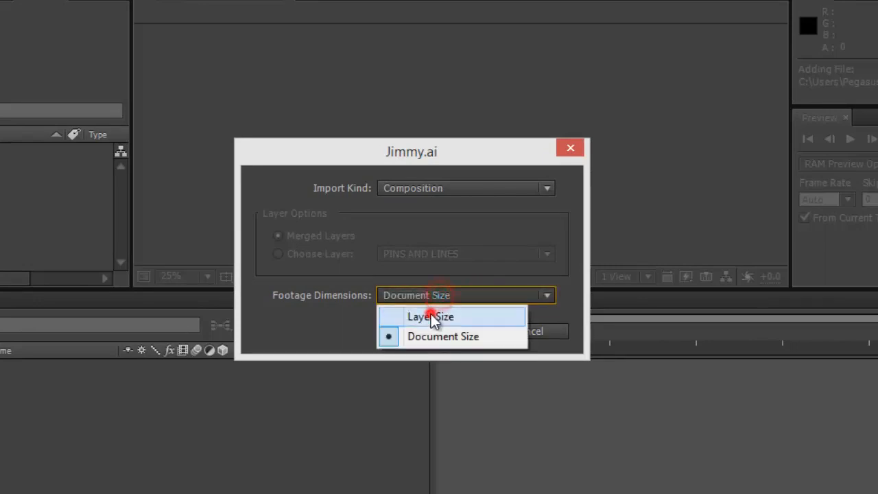
{"action": "left_click", "coordinate": [430, 313]}
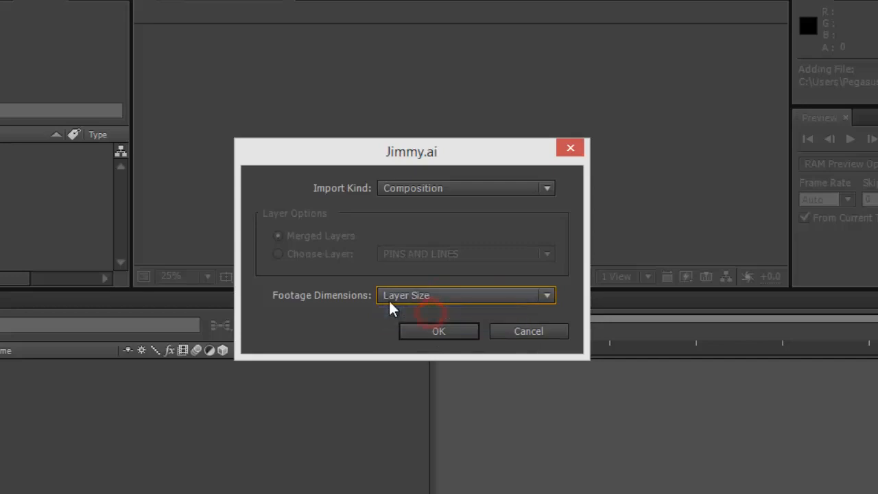
{"action": "left_click", "coordinate": [425, 190]}
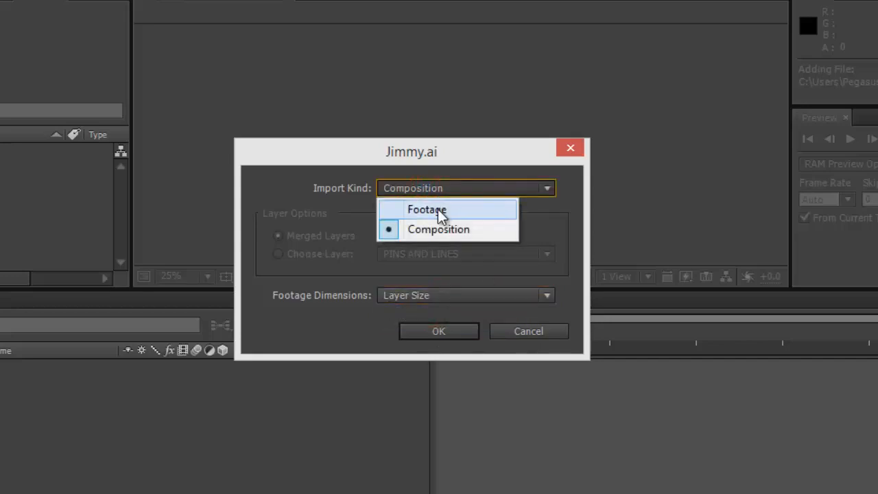
{"action": "left_click", "coordinate": [432, 231]}
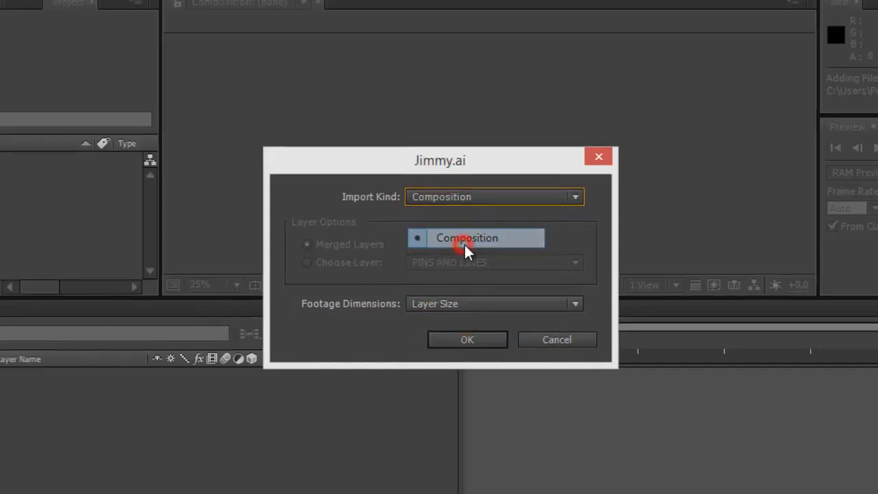
{"action": "left_click", "coordinate": [468, 340]}
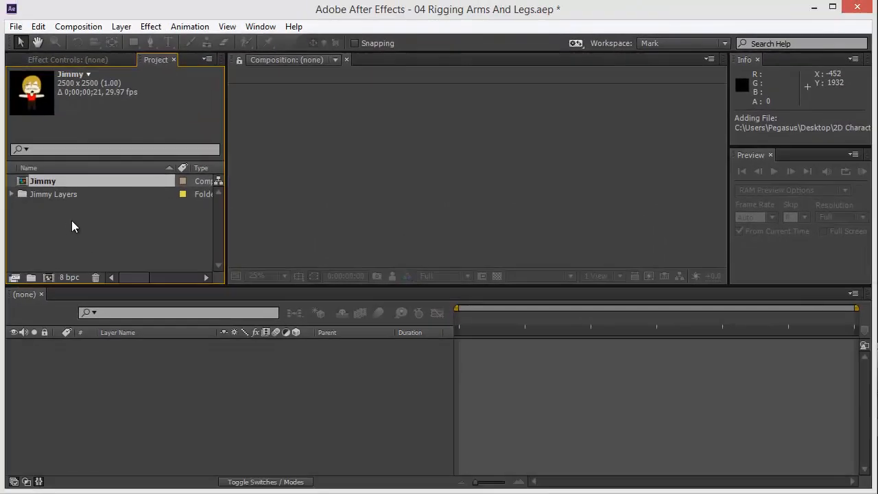
Step: Open the Jimmy composition and look through its layers from the eyebrows down to the legs
{"action": "double_click", "coordinate": [47, 183]}
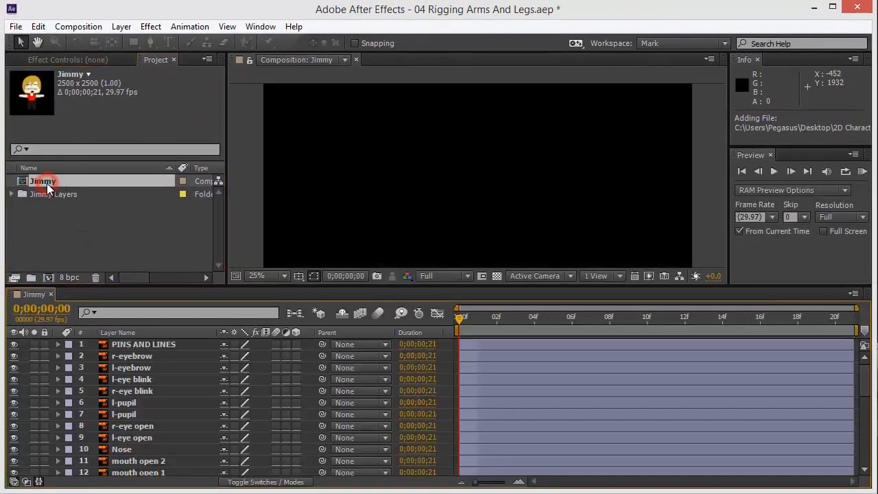
{"action": "left_click", "coordinate": [146, 356]}
{"action": "scroll", "coordinate": [162, 370], "scroll_direction": "down", "scroll_amount": 5}
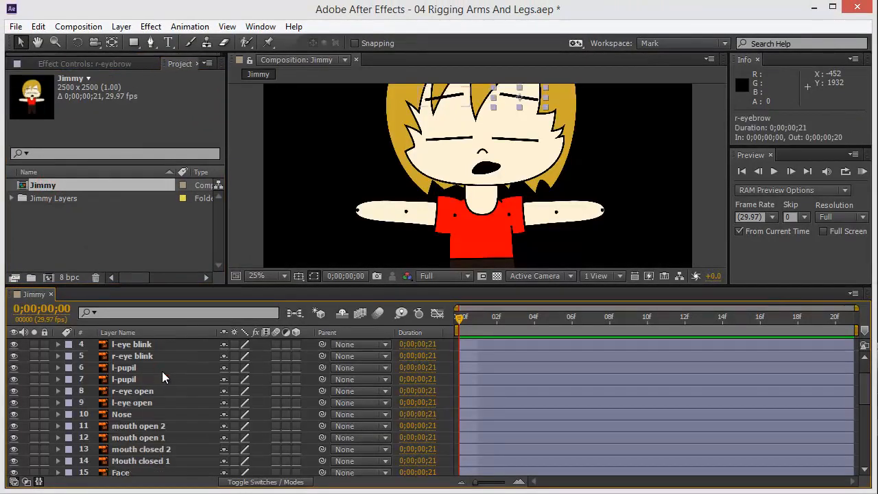
{"action": "scroll", "coordinate": [160, 372], "scroll_direction": "down", "scroll_amount": 3}
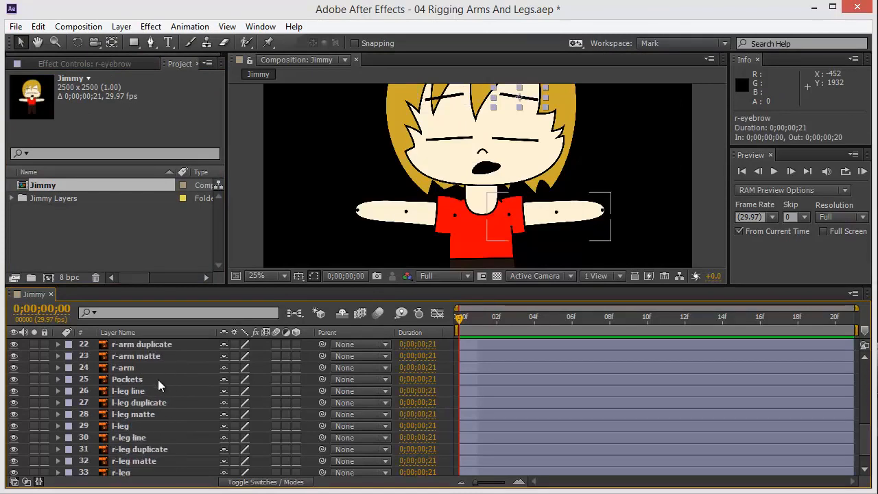
{"action": "scroll", "coordinate": [148, 417], "scroll_direction": "up", "scroll_amount": 7}
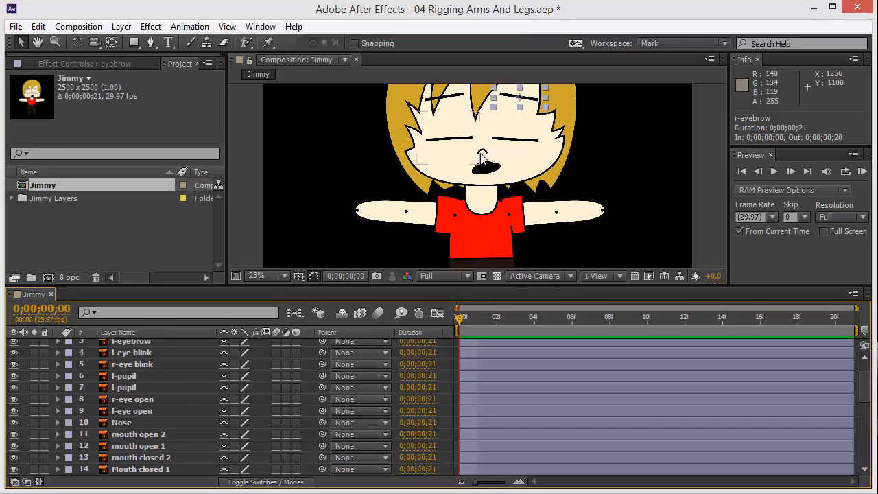
Step: Examine the character's face and check what lies beneath the l-eye blink layer by hiding it and showing it again
{"action": "scroll", "coordinate": [521, 179], "scroll_direction": "down", "scroll_amount": 1}
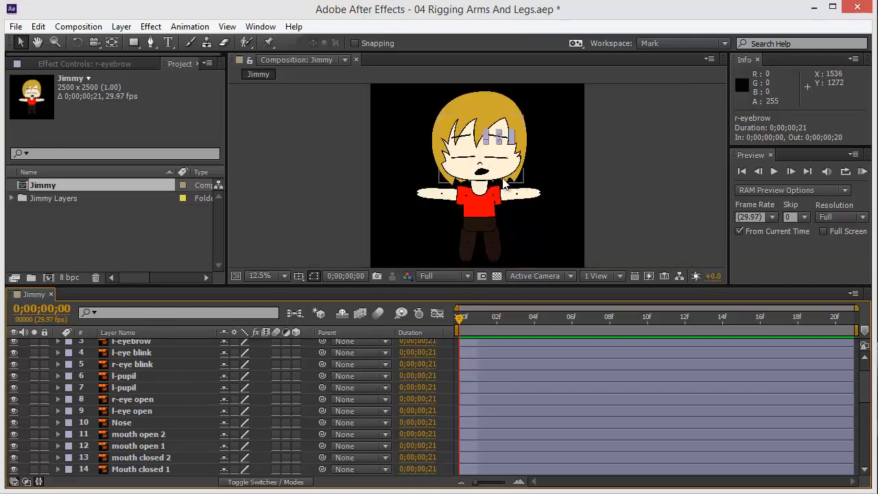
{"action": "scroll", "coordinate": [502, 173], "scroll_direction": "up", "scroll_amount": 1}
{"action": "left_click_drag", "start_coordinate": [498, 158], "coordinate": [453, 201]}
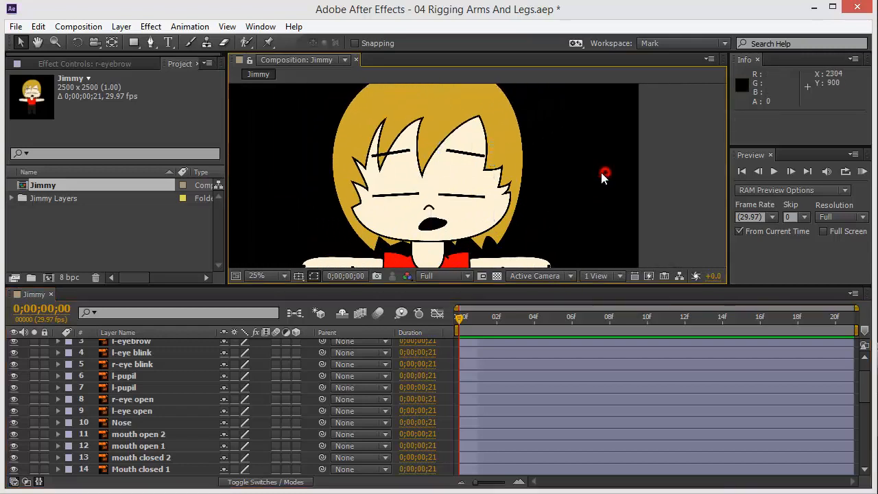
{"action": "left_click_drag", "start_coordinate": [421, 228], "coordinate": [431, 211]}
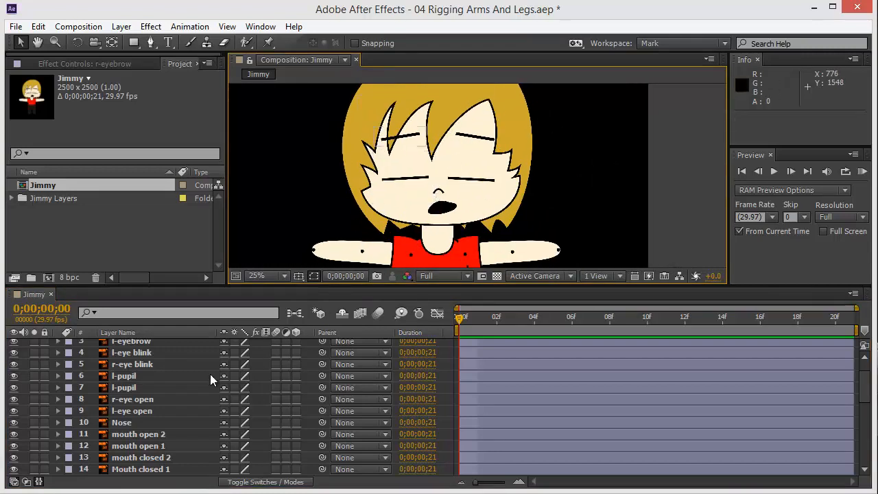
{"action": "scroll", "coordinate": [140, 381], "scroll_direction": "down", "scroll_amount": 1}
{"action": "scroll", "coordinate": [128, 385], "scroll_direction": "up", "scroll_amount": 2}
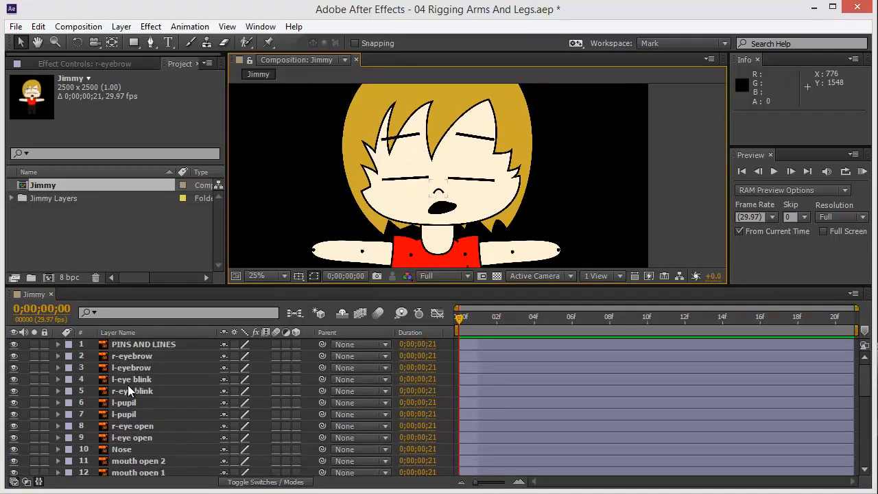
{"action": "left_click", "coordinate": [16, 379]}
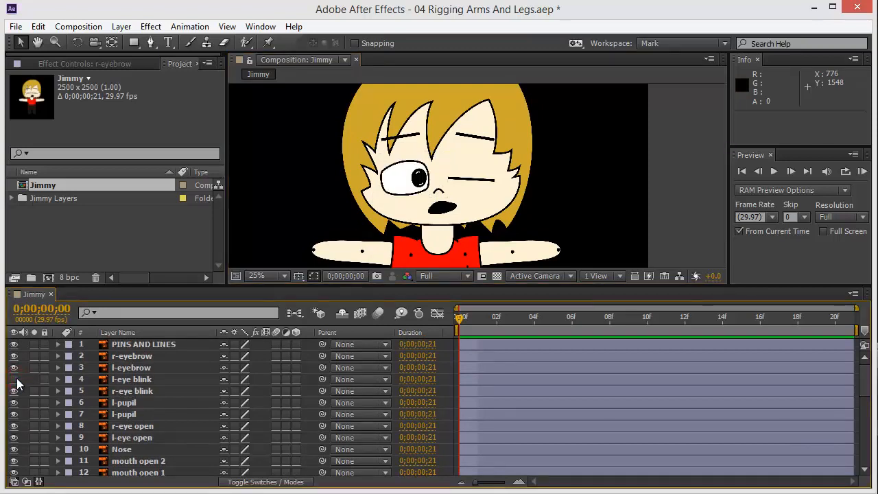
{"action": "left_click", "coordinate": [17, 379]}
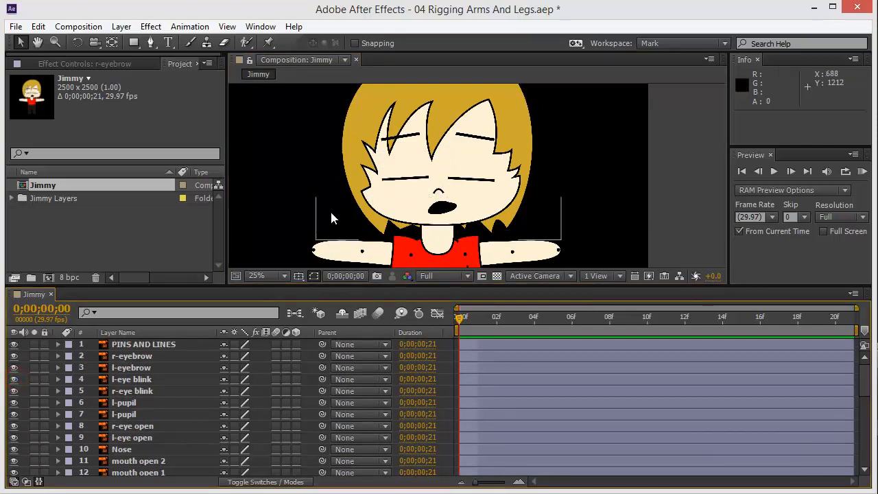
Step: Hide the l-eye blink and r-eye blink layers to reveal the character's open eyes
{"action": "left_click_drag", "start_coordinate": [329, 209], "coordinate": [354, 176]}
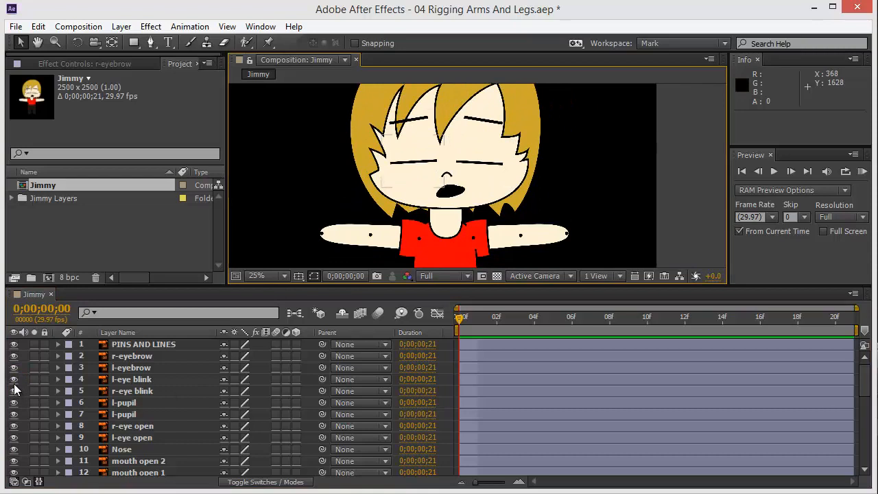
{"action": "left_click", "coordinate": [14, 381]}
{"action": "left_click", "coordinate": [14, 391]}
{"action": "mouse_move", "coordinate": [380, 212]}
{"action": "left_mouse_down"}
{"action": "mouse_move", "coordinate": [392, 177]}
{"action": "mouse_move", "coordinate": [366, 210]}
{"action": "left_mouse_up"}
{"action": "scroll", "coordinate": [96, 394], "scroll_direction": "down", "scroll_amount": 1}
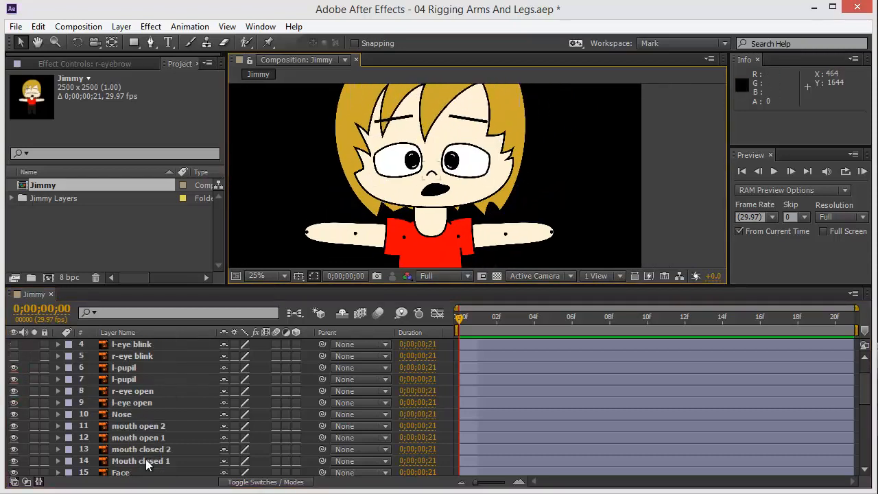
Step: Look through the mouth and arm layers, picking out mouth open 2 and l-arm to see which artwork they hold
{"action": "left_click", "coordinate": [143, 425]}
{"action": "scroll", "coordinate": [143, 426], "scroll_direction": "down", "scroll_amount": 2}
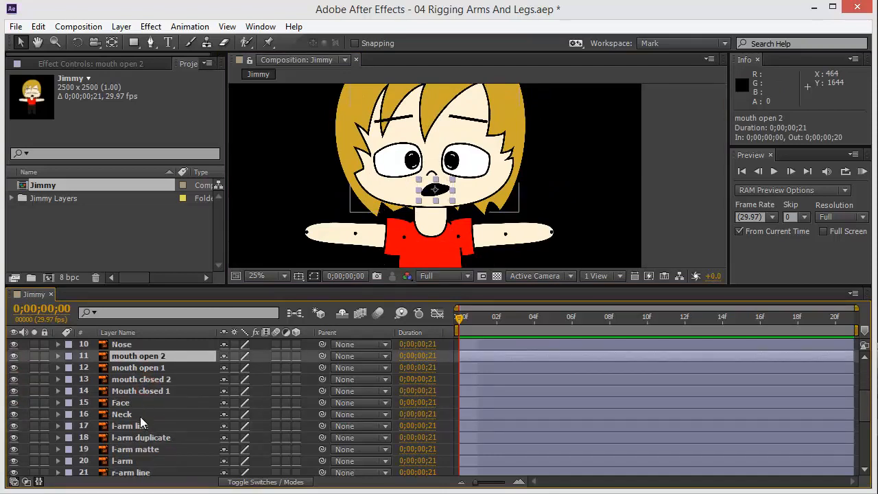
{"action": "left_click_drag", "start_coordinate": [299, 170], "coordinate": [300, 147]}
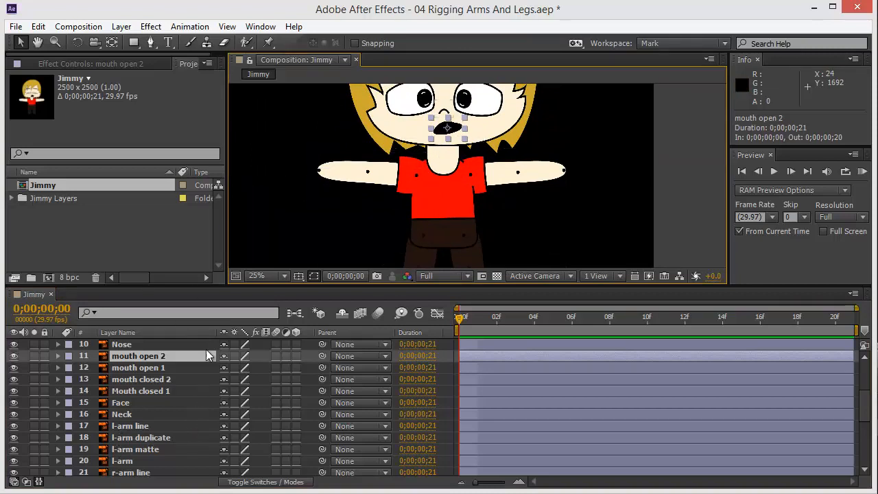
{"action": "left_click", "coordinate": [122, 461]}
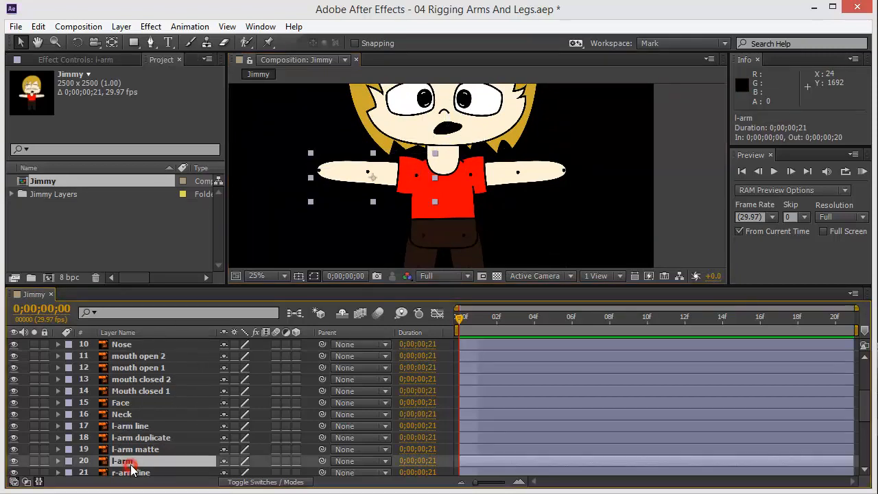
{"action": "left_click", "coordinate": [665, 178]}
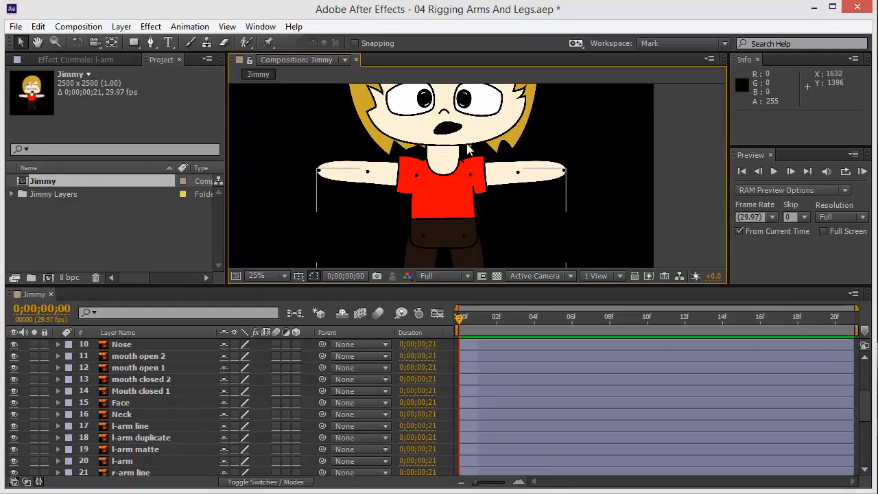
Step: Try moving the neck, the body and the face away from the character one at a time, undoing each move
{"action": "left_click_drag", "start_coordinate": [442, 161], "coordinate": [608, 110]}
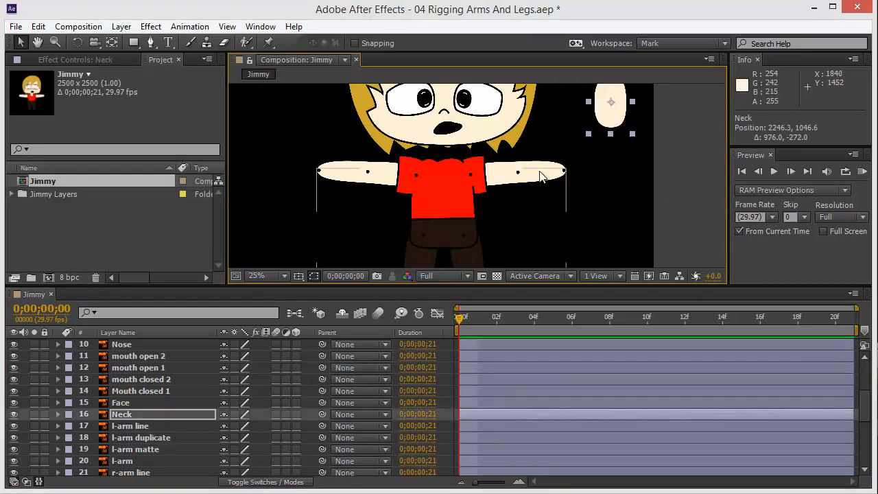
{"action": "key", "text": "ctrl+z"}
{"action": "left_click_drag", "start_coordinate": [473, 167], "coordinate": [648, 141]}
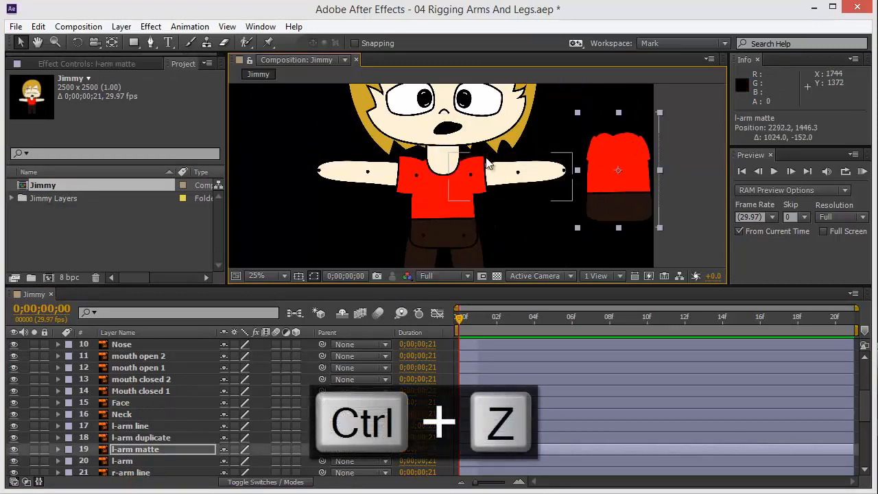
{"action": "key", "text": "ctrl+z"}
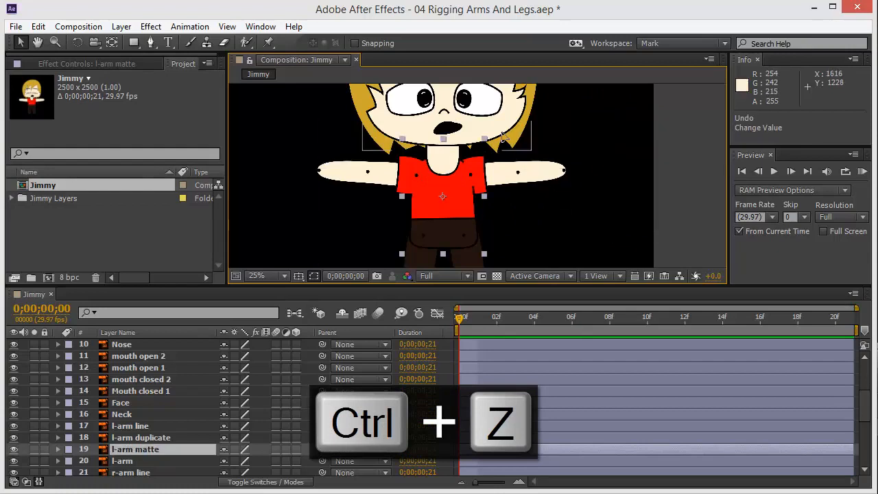
{"action": "left_click_drag", "start_coordinate": [419, 130], "coordinate": [545, 193]}
{"action": "key", "text": "ctrl+z"}
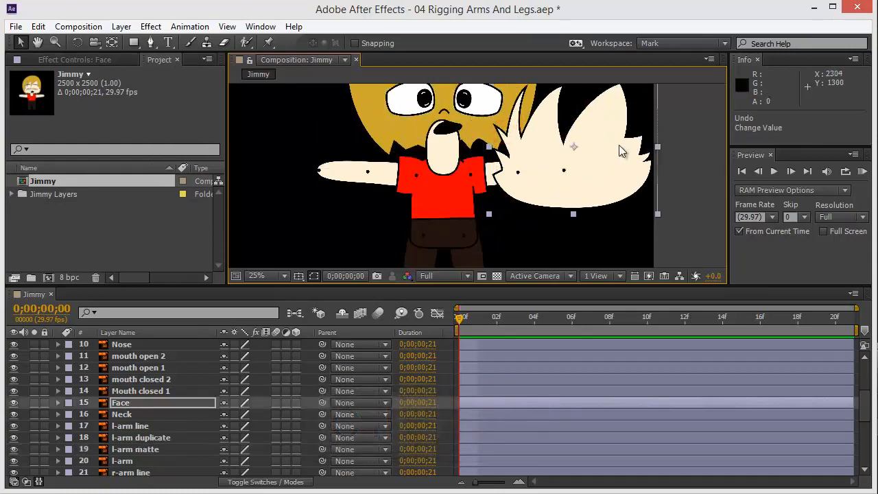
{"action": "left_click", "coordinate": [626, 145]}
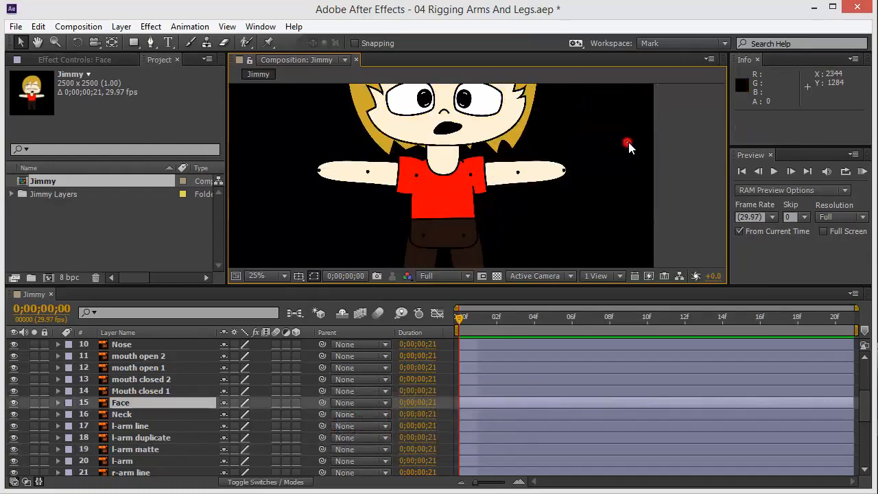
Step: Pick out the Face and l-arm layers in the layer stack to identify their artwork on the character
{"action": "left_click", "coordinate": [135, 401]}
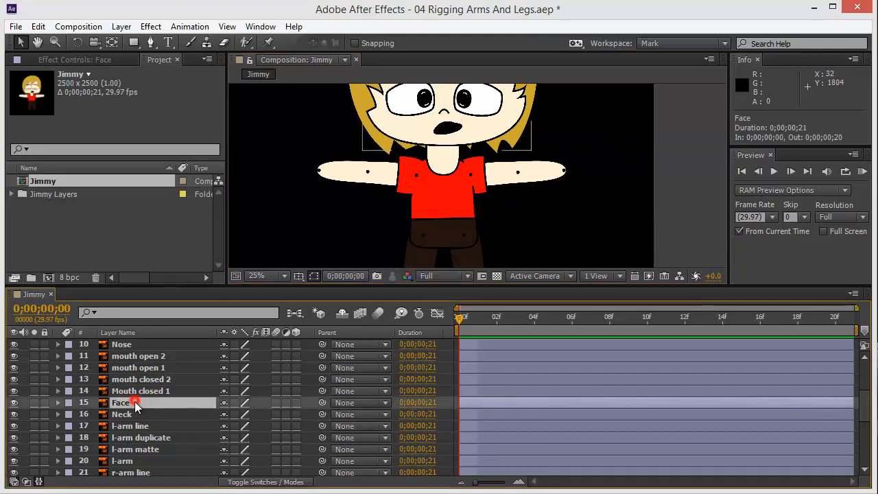
{"action": "scroll", "coordinate": [135, 401], "scroll_direction": "down", "scroll_amount": 2}
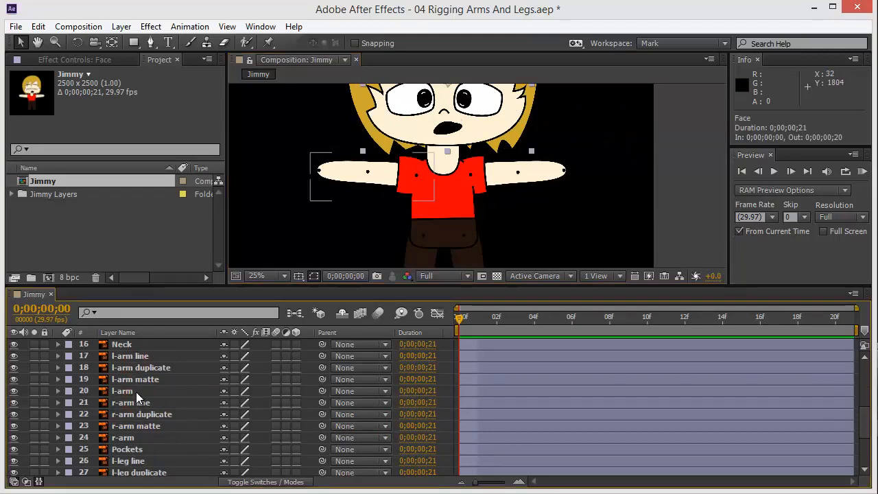
{"action": "left_click", "coordinate": [123, 391]}
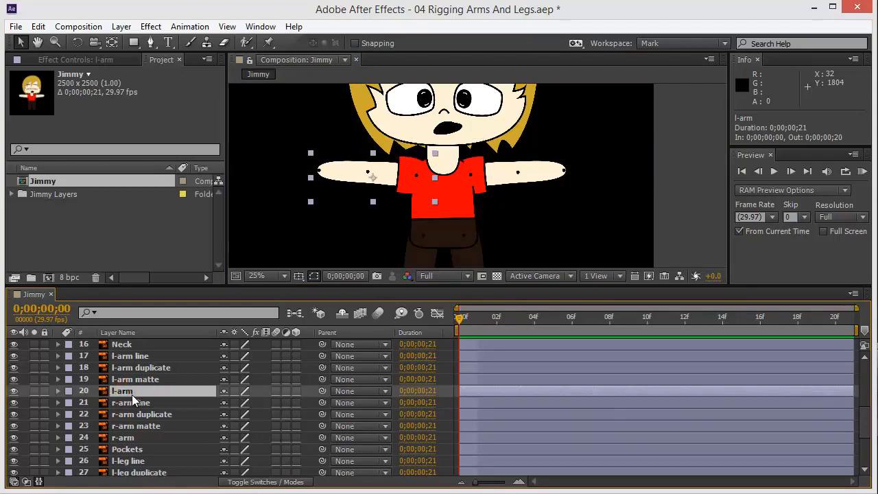
{"action": "left_click", "coordinate": [311, 275]}
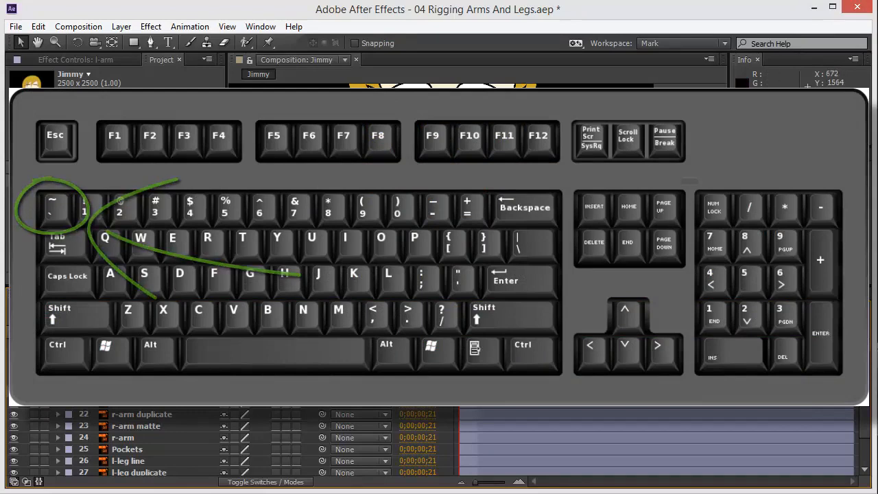
Step: View the Timeline, Composition and Project panels at full window size in turn, finishing with the Timeline maximized
{"action": "key", "text": "grave"}
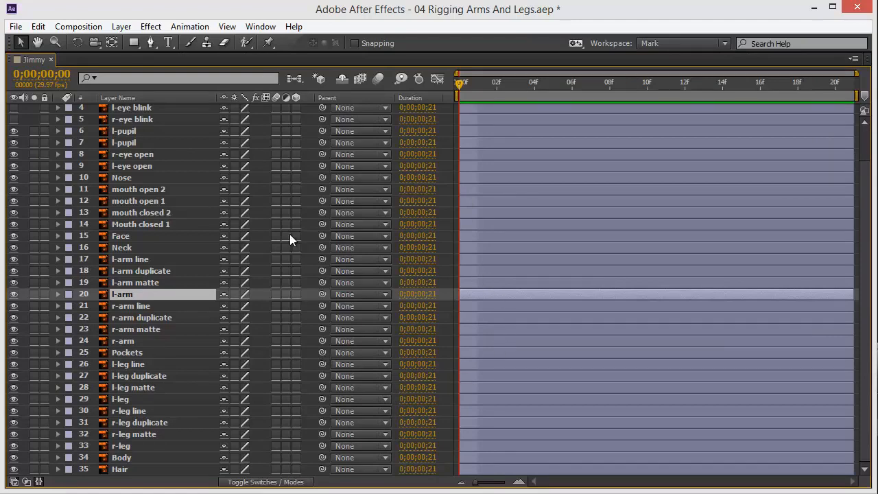
{"action": "key", "text": "grave"}
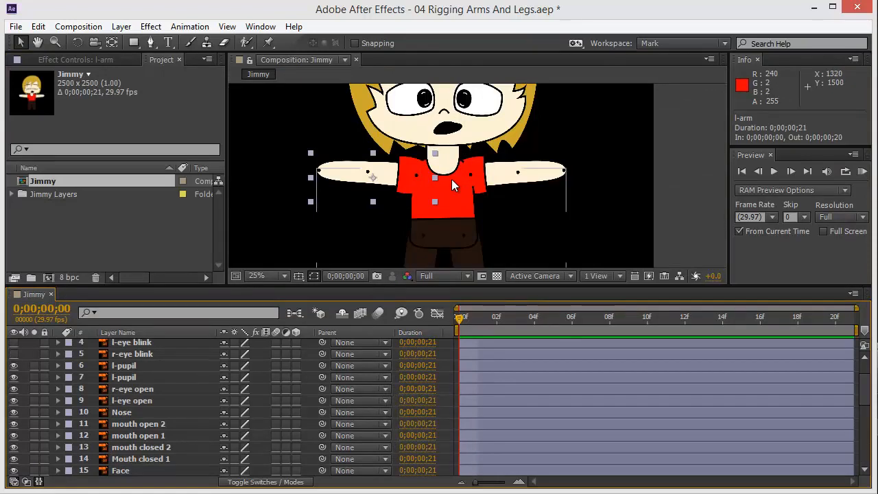
{"action": "key", "text": "grave"}
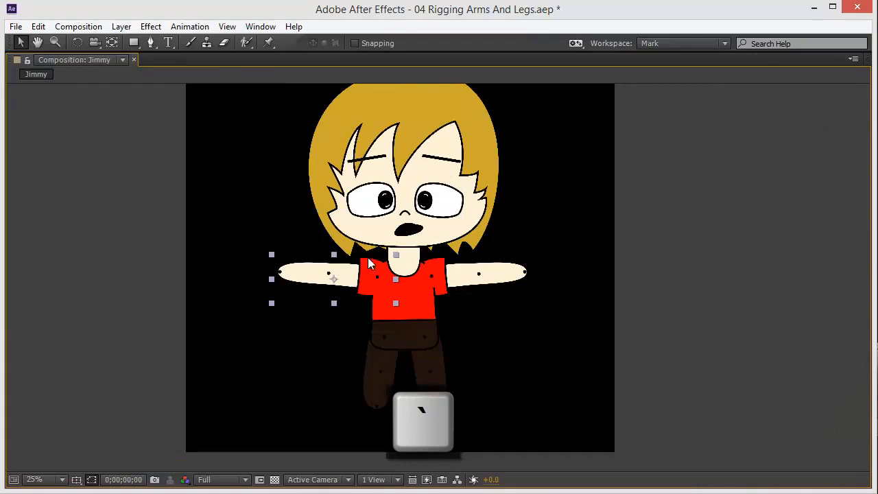
{"action": "left_click_drag", "start_coordinate": [368, 264], "coordinate": [481, 313]}
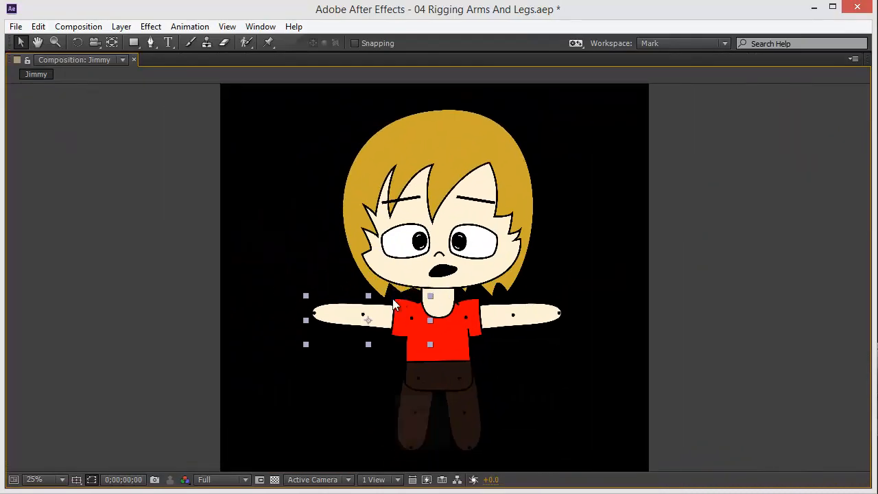
{"action": "key", "text": "grave"}
{"action": "key", "text": "grave"}
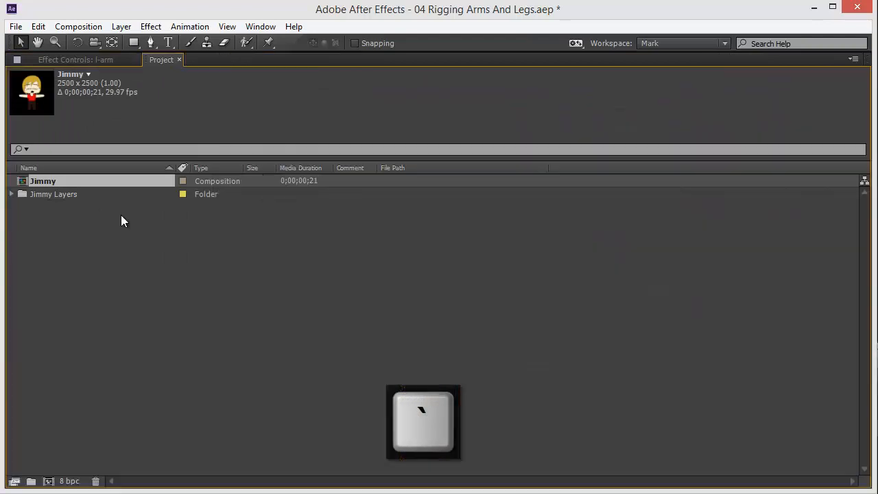
{"action": "key", "text": "grave"}
{"action": "key", "text": "grave"}
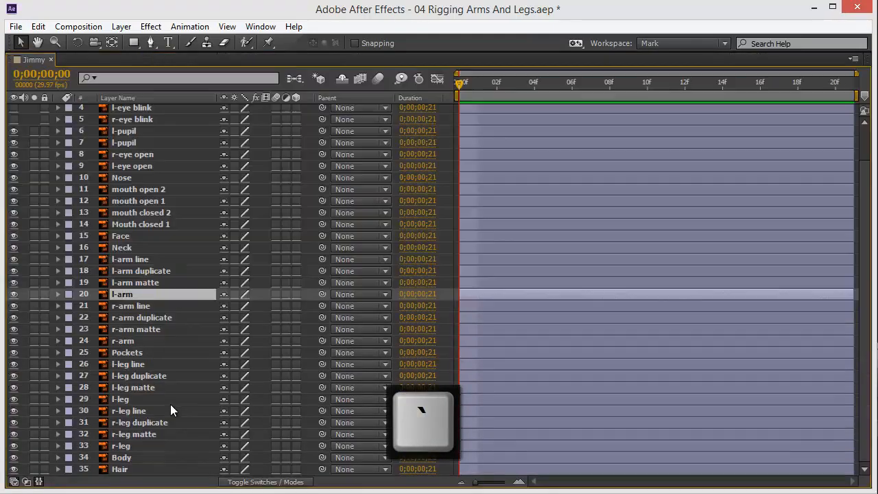
{"action": "key", "text": "grave"}
{"action": "key", "text": "grave"}
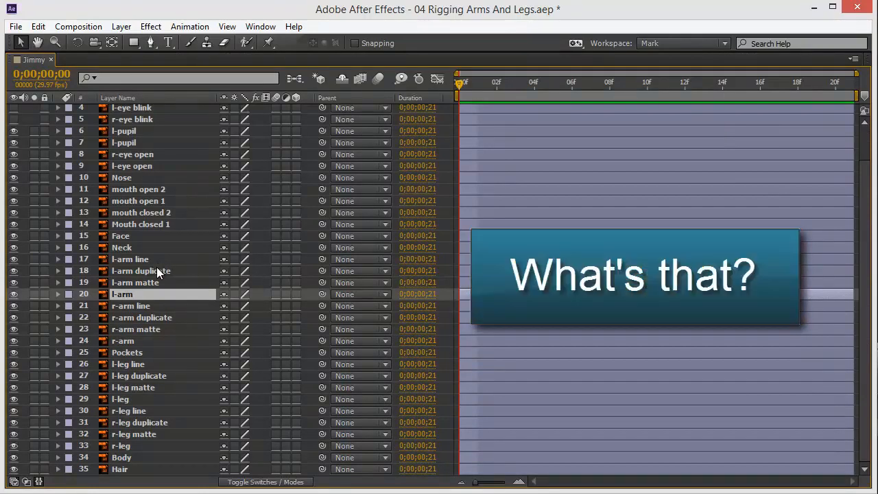
Step: Select the l-arm layer and return the maximized Timeline to its normal size in the workspace
{"action": "left_click", "coordinate": [128, 291]}
{"action": "left_click", "coordinate": [121, 295]}
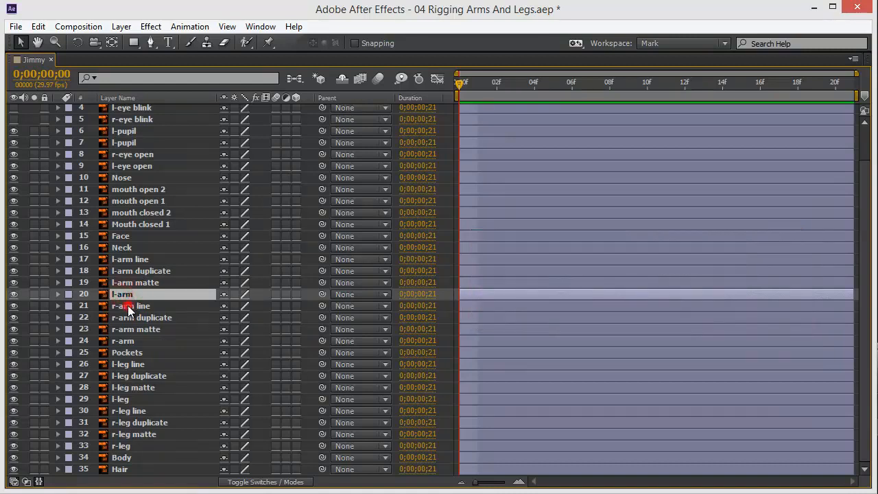
{"action": "left_click", "coordinate": [127, 307]}
{"action": "left_click", "coordinate": [128, 294]}
{"action": "key", "text": "grave"}
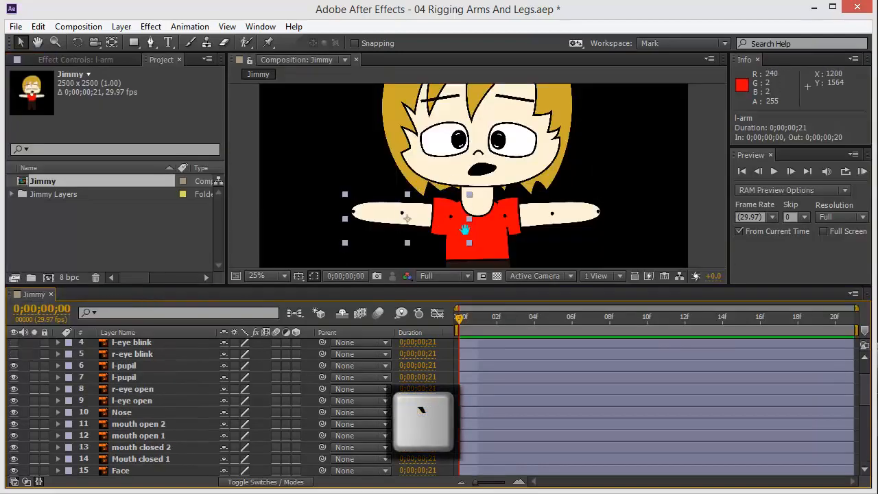
{"action": "left_click_drag", "start_coordinate": [465, 230], "coordinate": [536, 202]}
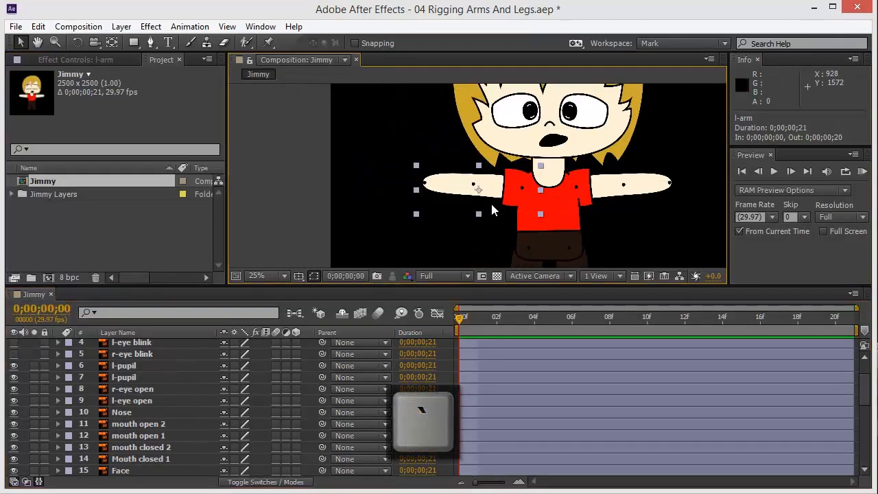
{"action": "key", "text": "period"}
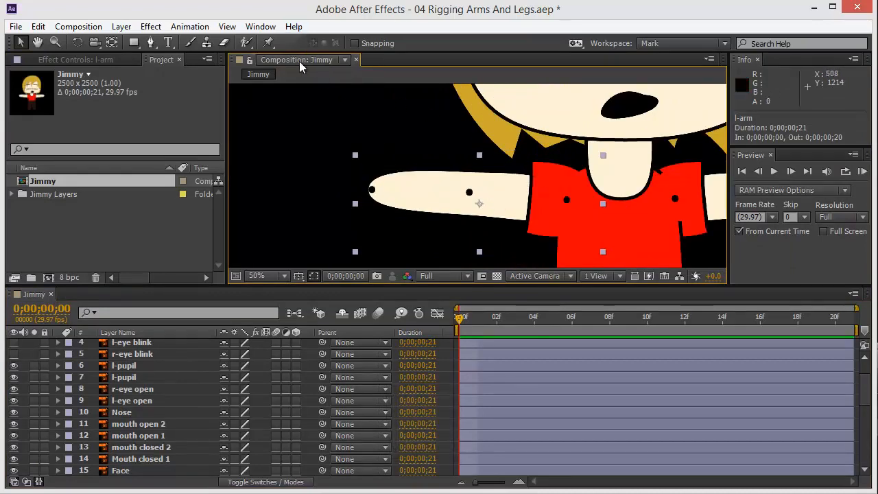
Step: Open the Duik.jsx script and place its floating window clear of the character's l-arm artwork
{"action": "left_click", "coordinate": [260, 28]}
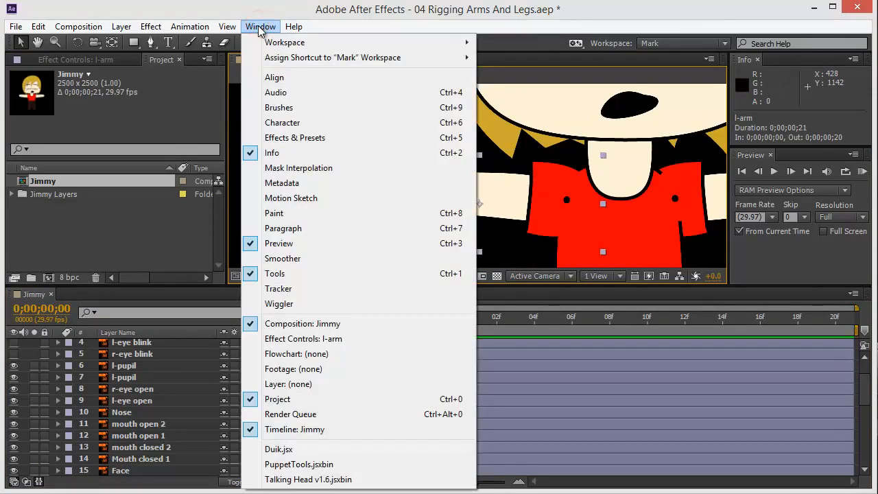
{"action": "left_click", "coordinate": [290, 450]}
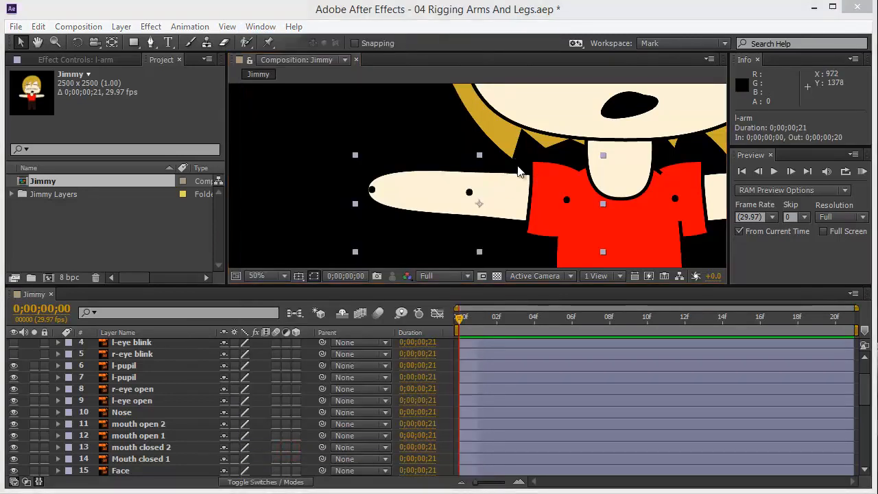
{"action": "left_click_drag", "start_coordinate": [385, 137], "coordinate": [339, 179]}
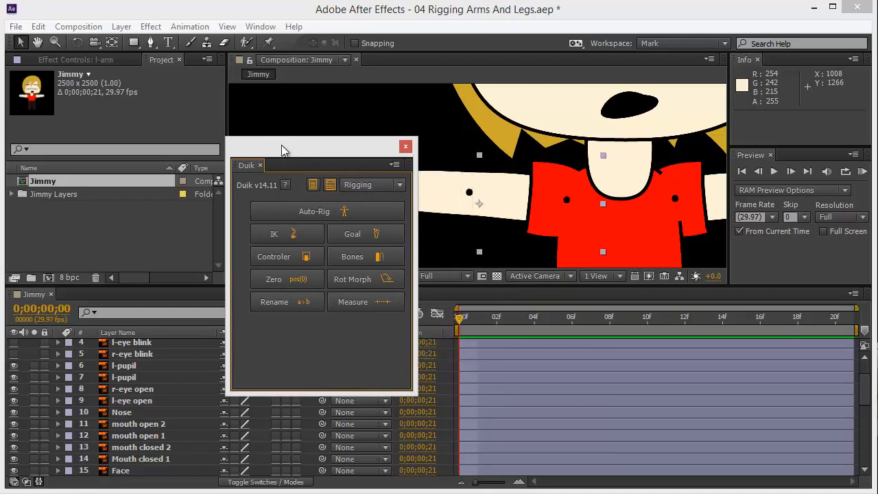
{"action": "left_click_drag", "start_coordinate": [282, 150], "coordinate": [691, 139]}
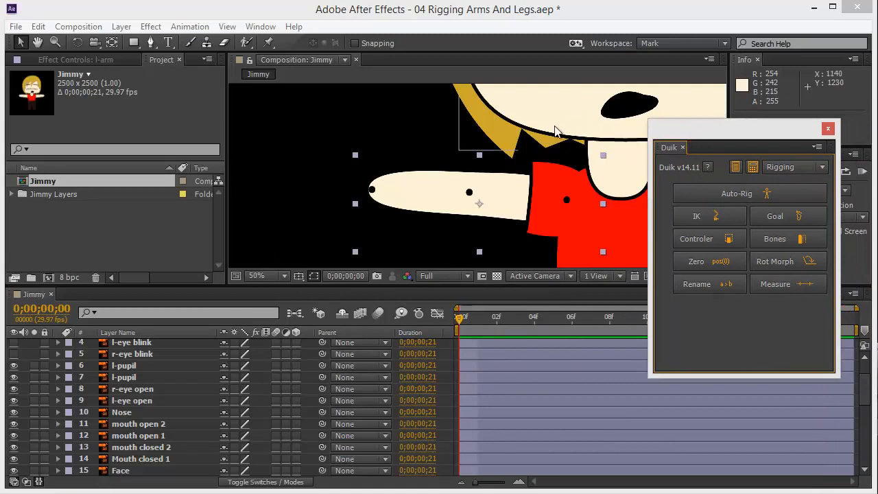
Step: Clear the current selection and select the l-arm layer again with its whole arm in view beside the Duik window
{"action": "left_click", "coordinate": [290, 137]}
{"action": "key", "text": "space"}
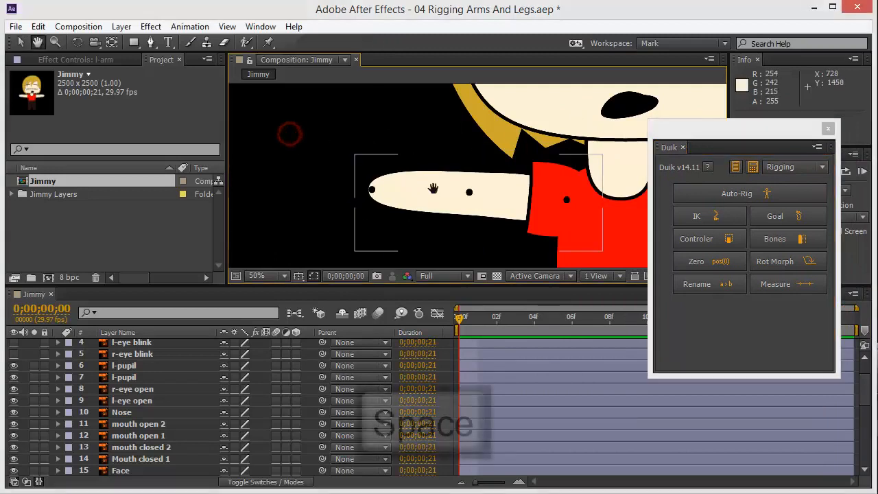
{"action": "left_click_drag", "start_coordinate": [434, 189], "coordinate": [385, 167]}
{"action": "key", "text": "space"}
{"action": "left_click", "coordinate": [124, 414]}
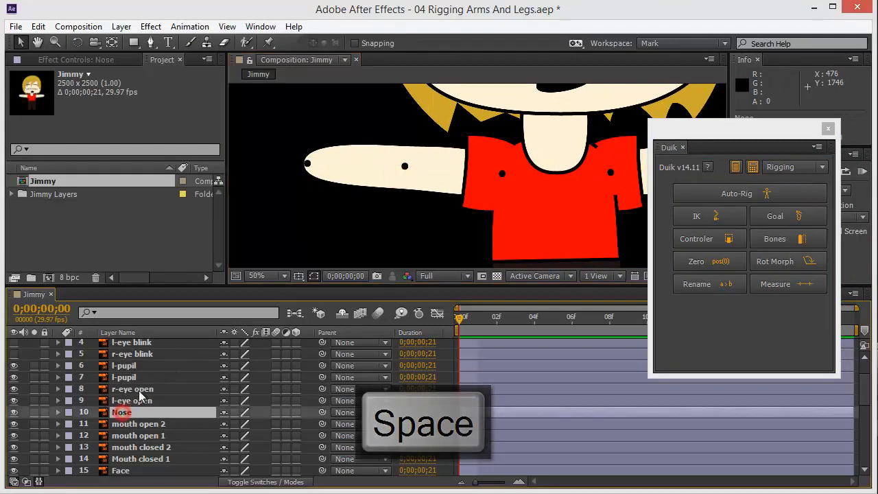
{"action": "scroll", "coordinate": [140, 401], "scroll_direction": "up", "scroll_amount": 1}
{"action": "scroll", "coordinate": [140, 401], "scroll_direction": "down", "scroll_amount": 1}
{"action": "scroll", "coordinate": [139, 402], "scroll_direction": "down", "scroll_amount": 3}
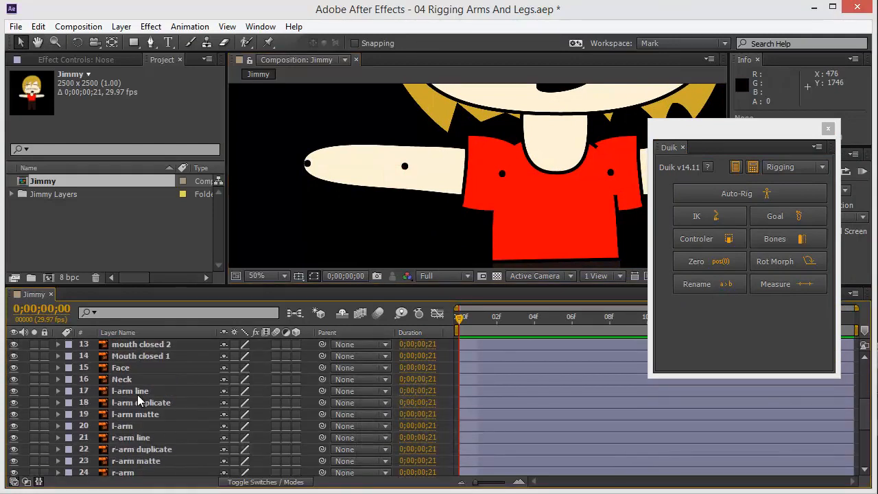
{"action": "left_click", "coordinate": [124, 427]}
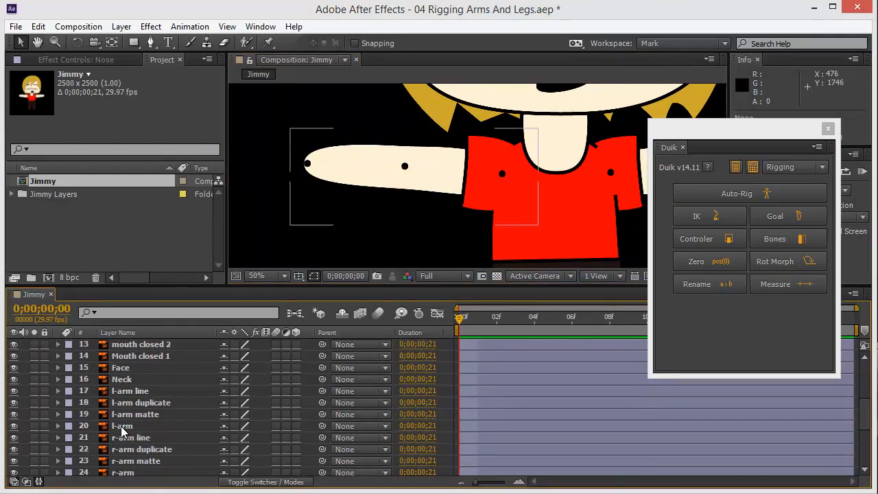
{"action": "left_click", "coordinate": [122, 426]}
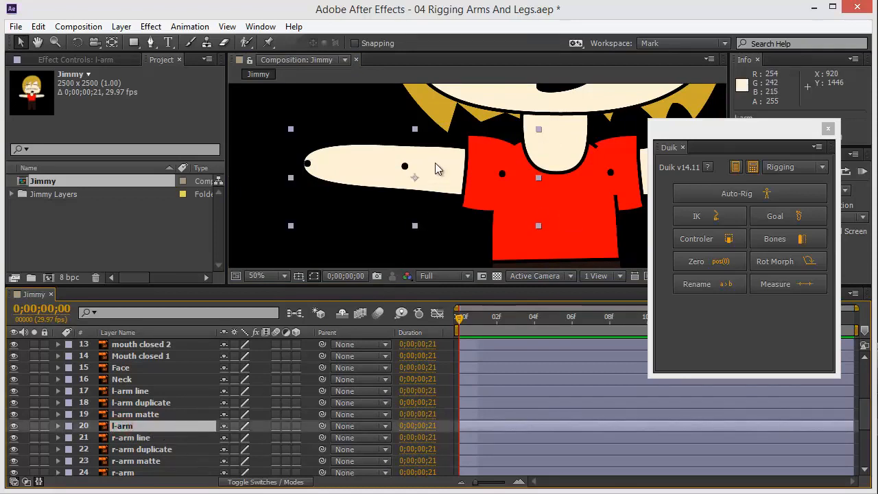
{"action": "key", "text": "ctrl+p"}
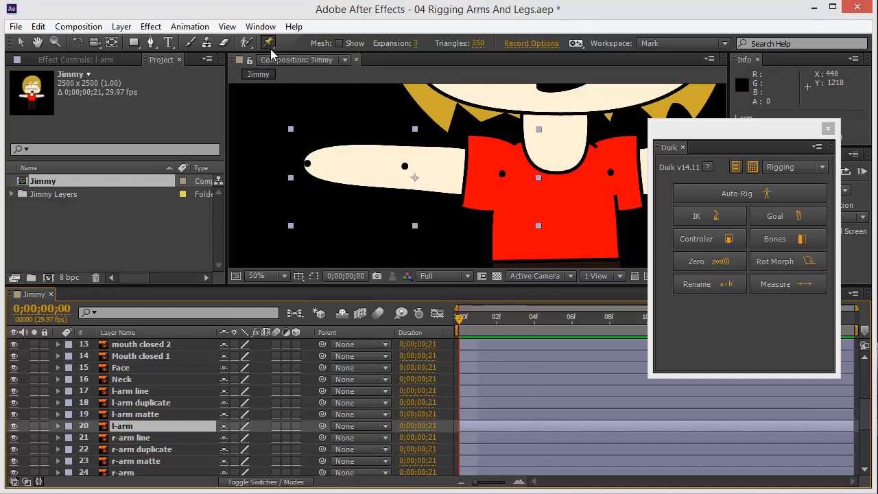
{"action": "left_click", "coordinate": [19, 43]}
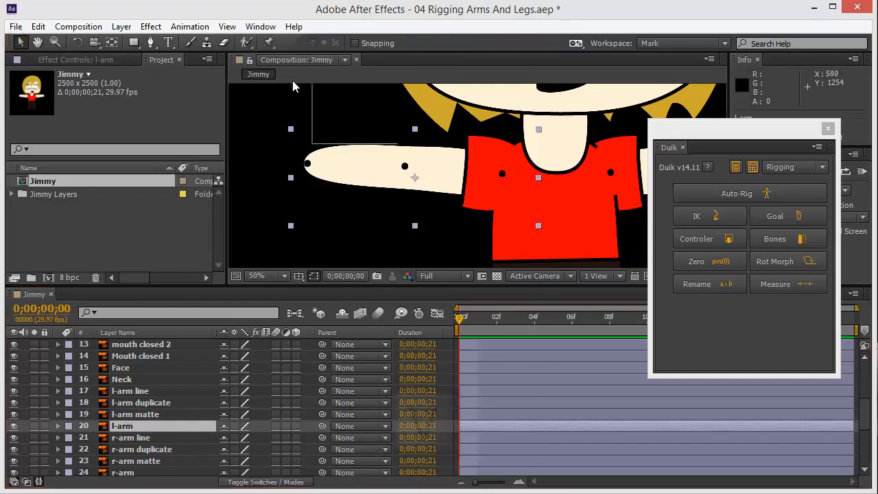
{"action": "key", "text": "v"}
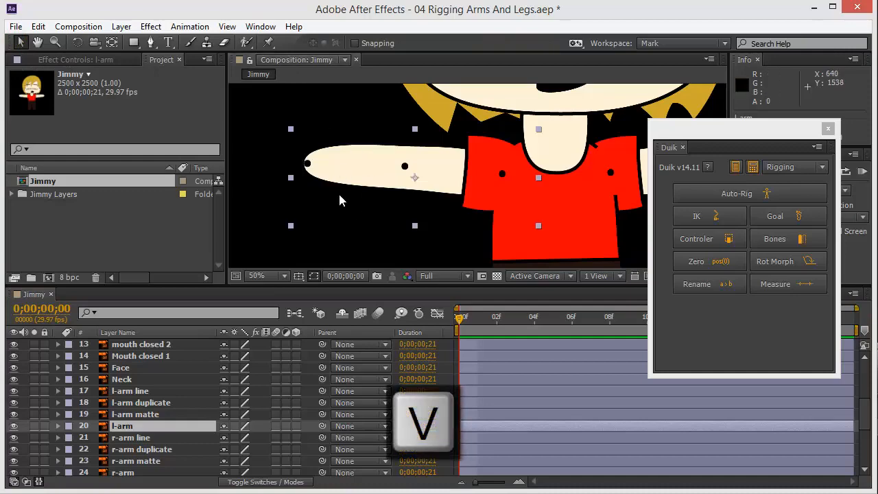
Step: Place Puppet pins on the l-arm layer at the hand, elbow and shoulder dots
{"action": "key", "text": "ctrl+p"}
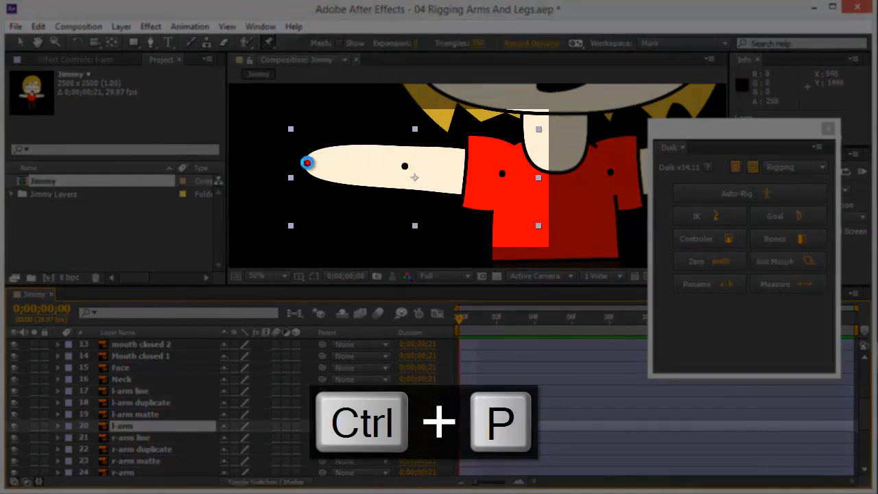
{"action": "left_click", "coordinate": [308, 163]}
{"action": "left_click", "coordinate": [405, 165]}
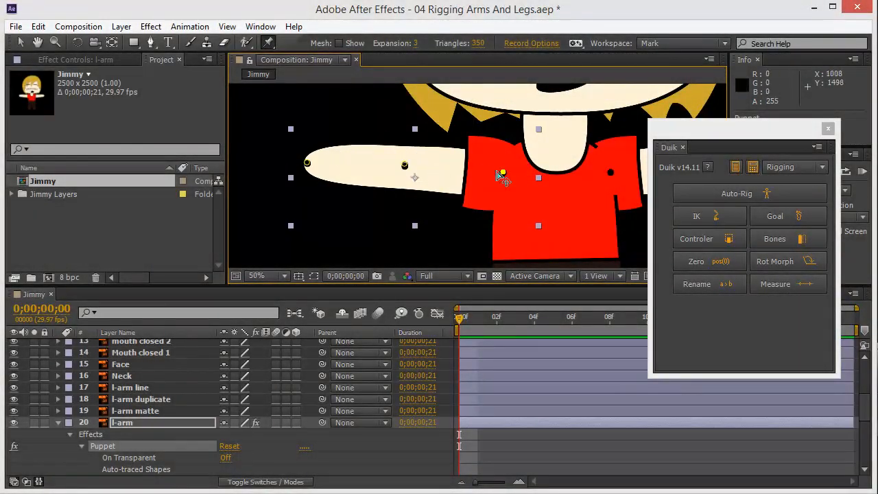
Step: Expand the l-arm layer's Puppet effect down to Mesh 1 and Deform, and check which joint each puppet pin marks
{"action": "key", "text": "space"}
{"action": "left_click_drag", "start_coordinate": [372, 206], "coordinate": [386, 170]}
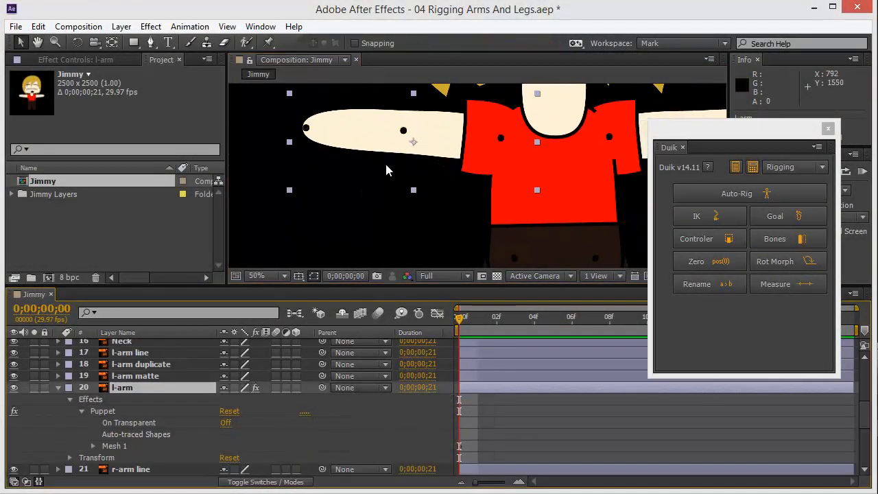
{"action": "left_click", "coordinate": [109, 411]}
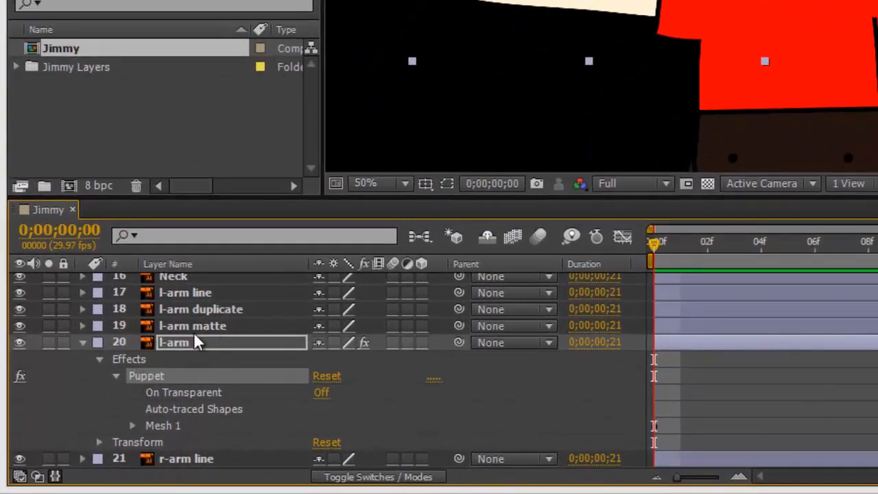
{"action": "left_click", "coordinate": [132, 425]}
{"action": "scroll", "coordinate": [197, 387], "scroll_direction": "down", "scroll_amount": 4}
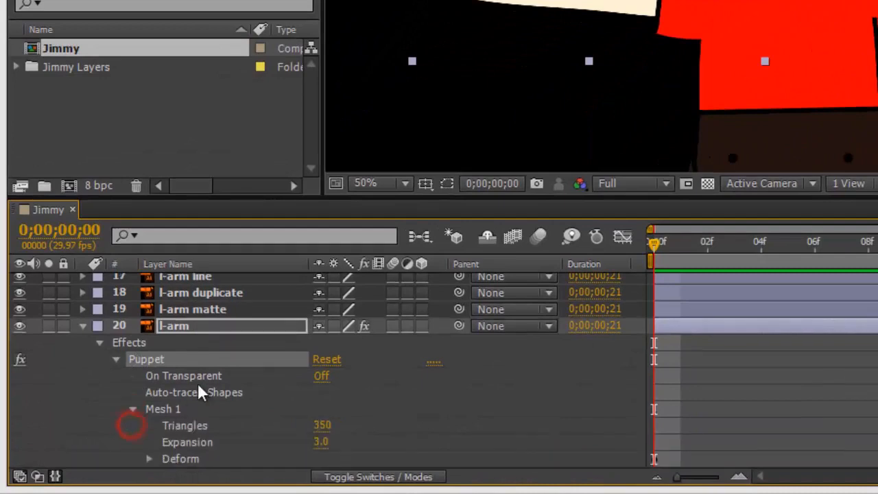
{"action": "left_click", "coordinate": [149, 409]}
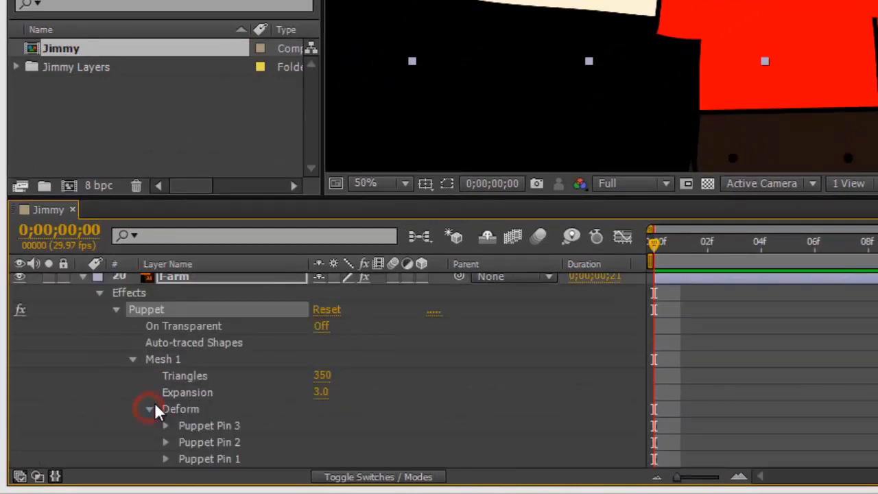
{"action": "scroll", "coordinate": [191, 371], "scroll_direction": "down", "scroll_amount": 3}
{"action": "left_click", "coordinate": [217, 410]}
{"action": "left_click", "coordinate": [221, 392]}
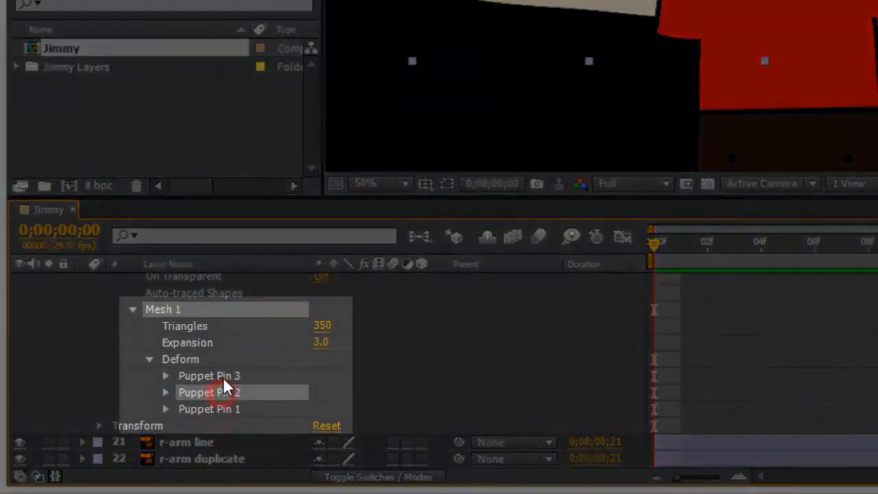
{"action": "left_click", "coordinate": [223, 377]}
Step: Rename Puppet Pin 1 of the l-arm mesh as l-hand
{"action": "left_click", "coordinate": [209, 406]}
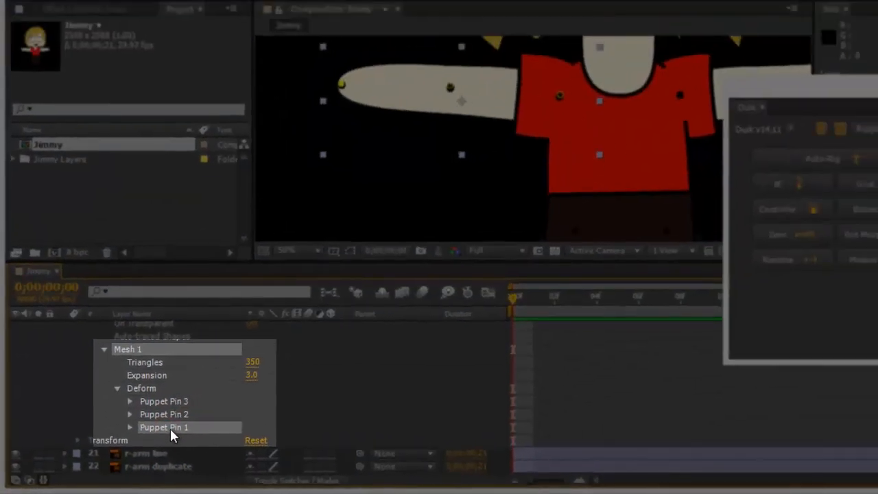
{"action": "key", "text": "Return"}
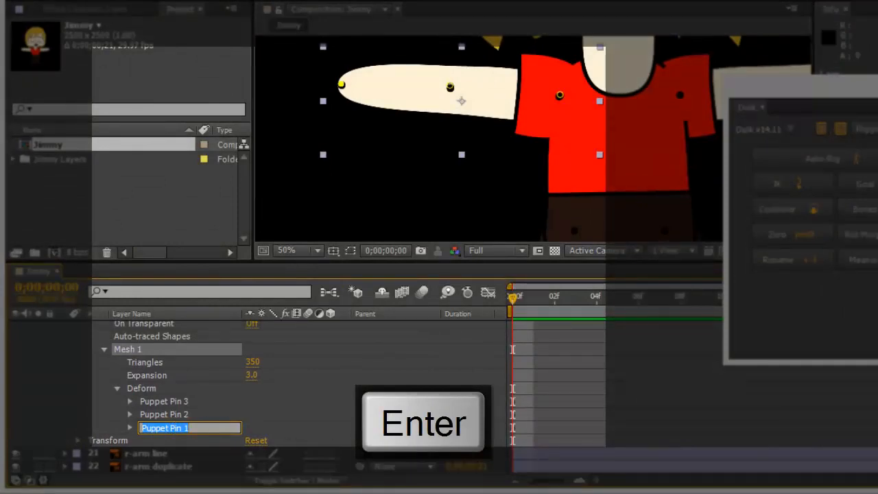
{"action": "type", "text": "l-"}
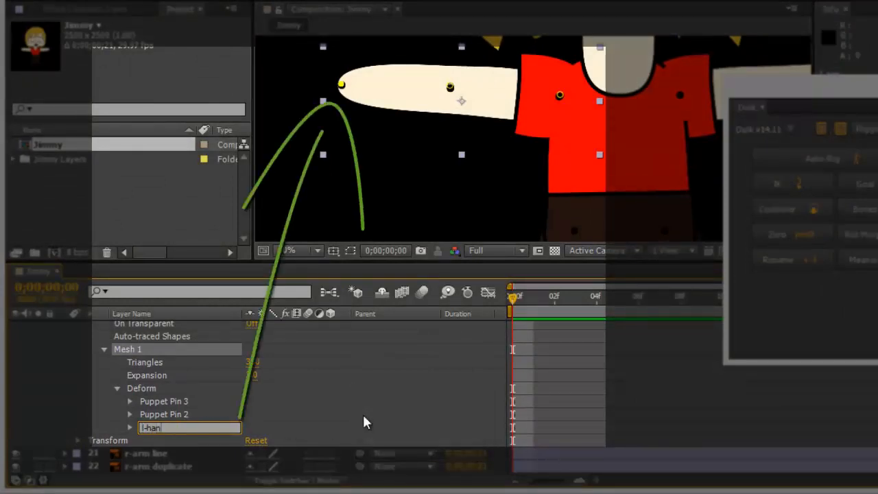
{"action": "type", "text": "hand"}
Step: Rename Puppet Pin 2 of the l-arm mesh as l-elbow
{"action": "left_click", "coordinate": [182, 415]}
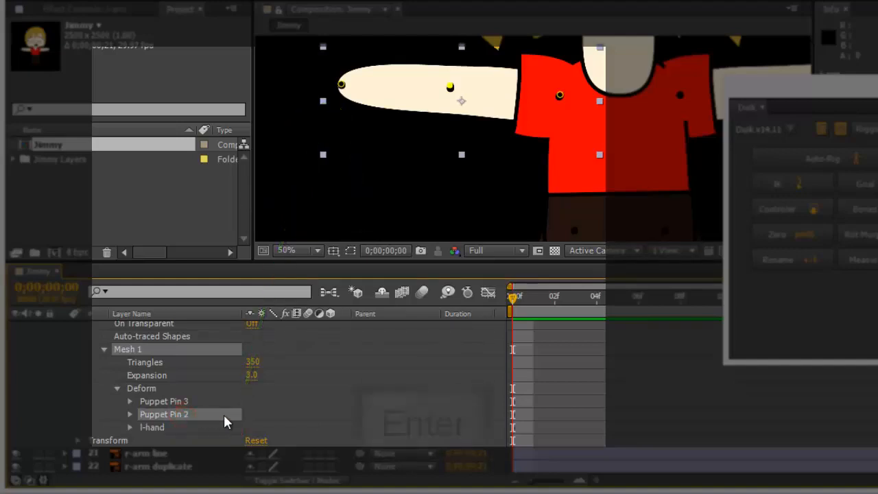
{"action": "key", "text": "Return"}
{"action": "type", "text": "l-"}
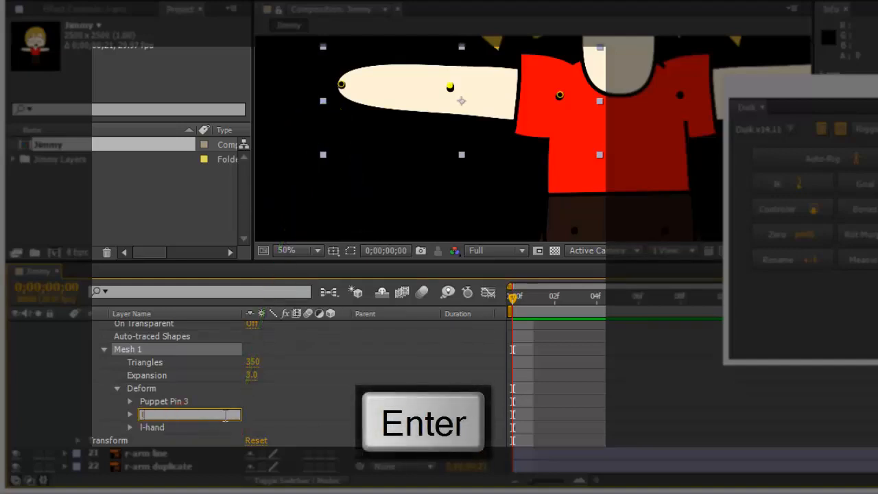
{"action": "type", "text": "elbow"}
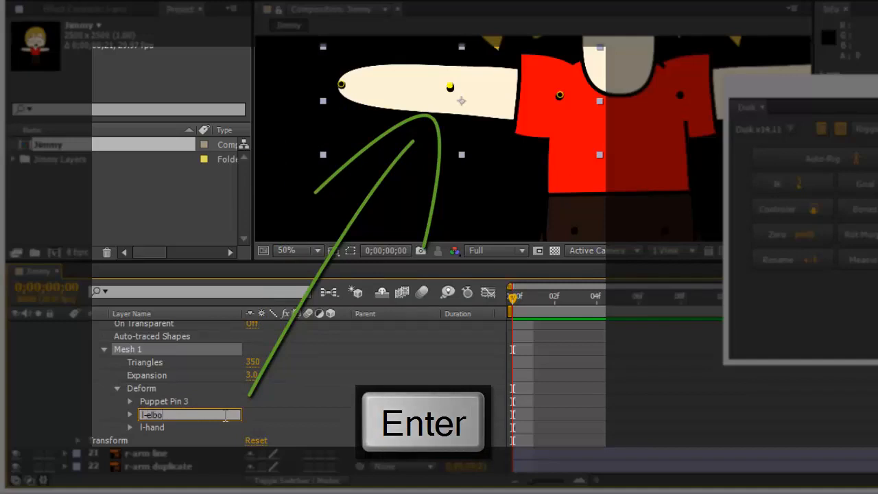
Step: Rename Puppet Pin 3 of the l-arm mesh as l-shoulder
{"action": "left_click", "coordinate": [169, 391]}
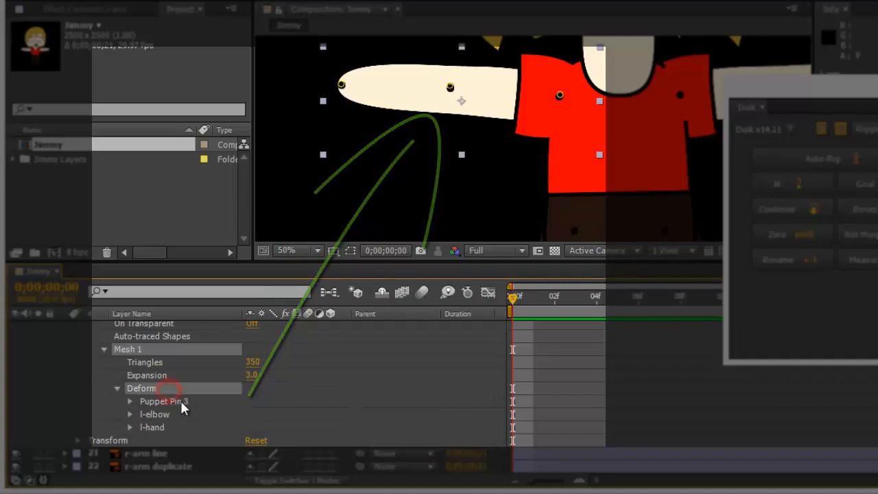
{"action": "left_click", "coordinate": [186, 400]}
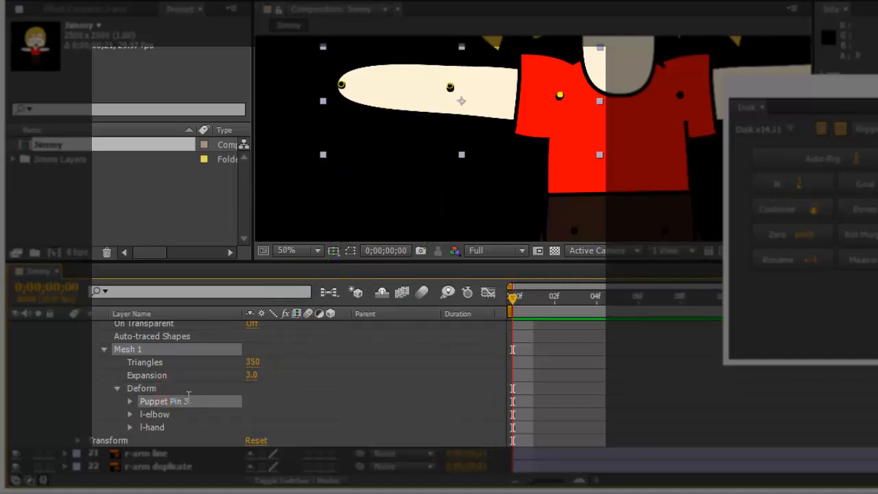
{"action": "key", "text": "Return"}
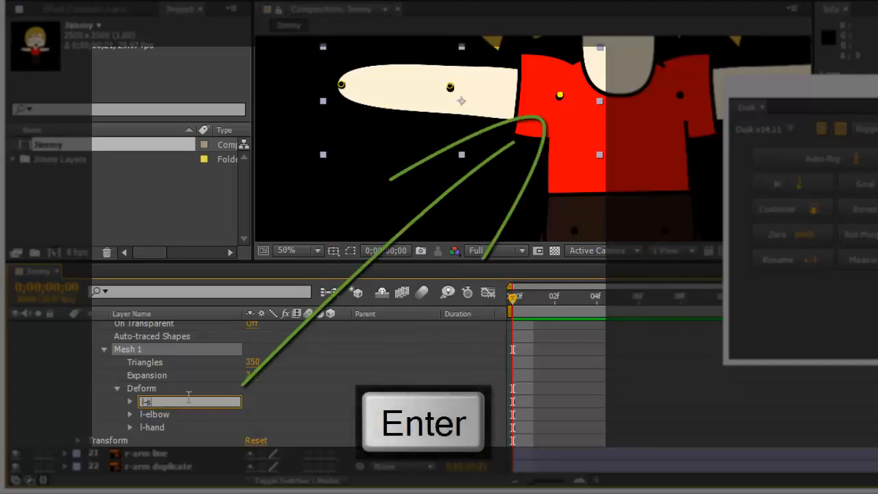
{"action": "type", "text": "l-shoulder"}
{"action": "key", "text": "Return"}
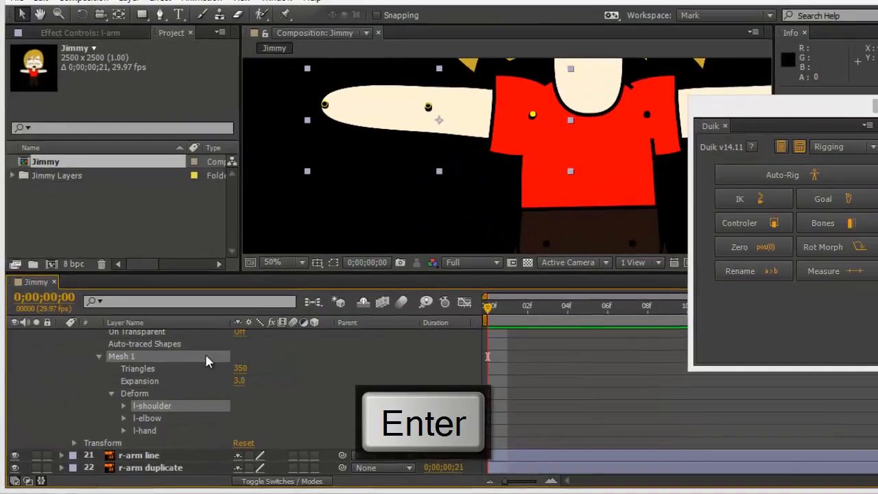
Step: Create Duik bones from the l-arm layer's puppet pins and dismiss the script alert
{"action": "scroll", "coordinate": [190, 394], "scroll_direction": "up", "scroll_amount": 3}
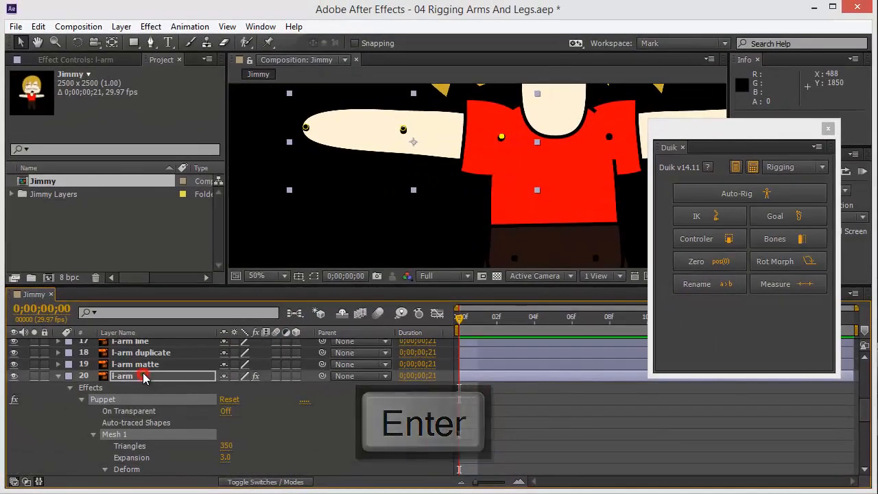
{"action": "left_click", "coordinate": [144, 377]}
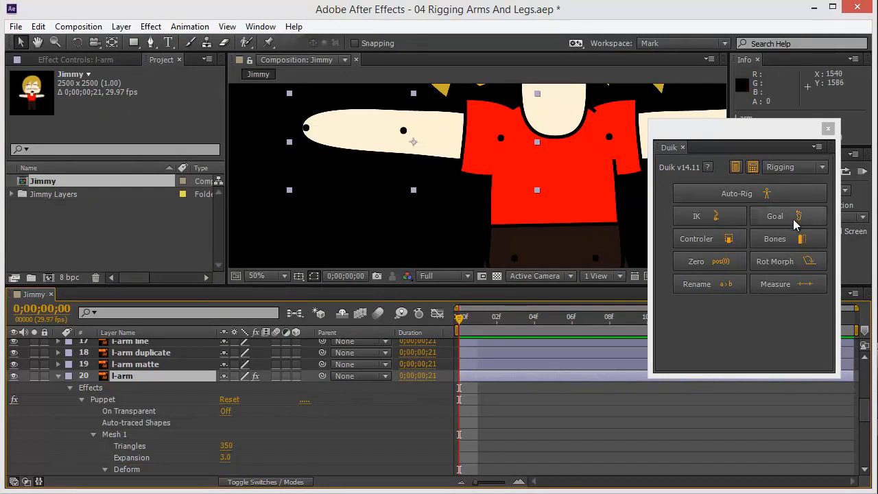
{"action": "left_click", "coordinate": [783, 238]}
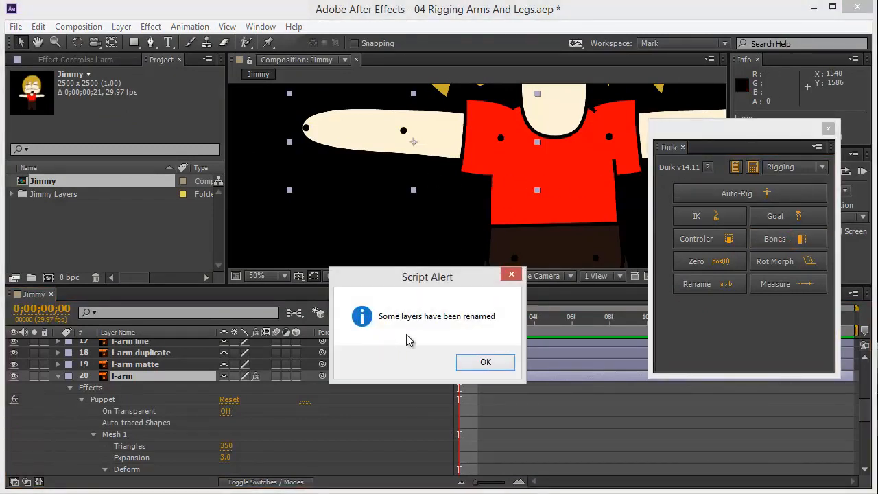
{"action": "left_click", "coordinate": [487, 362]}
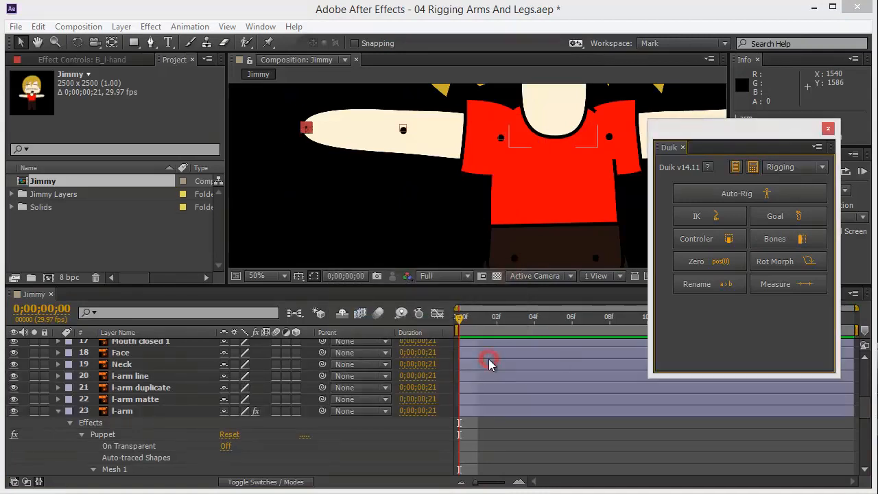
Step: Check the B_l-shoulder, B_l-hand and B_l-elbow bones against the arm by selecting each, and clear the selection
{"action": "scroll", "coordinate": [170, 395], "scroll_direction": "up", "scroll_amount": 4}
{"action": "scroll", "coordinate": [170, 390], "scroll_direction": "up", "scroll_amount": 2}
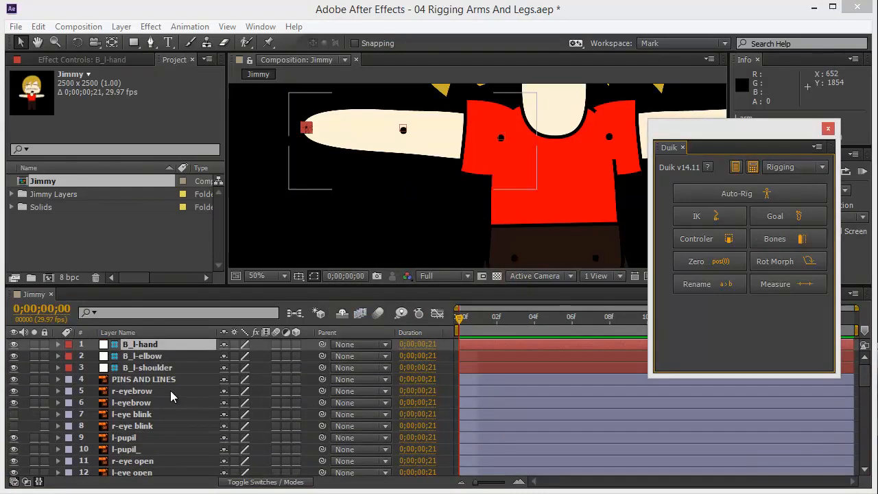
{"action": "left_click", "coordinate": [142, 368]}
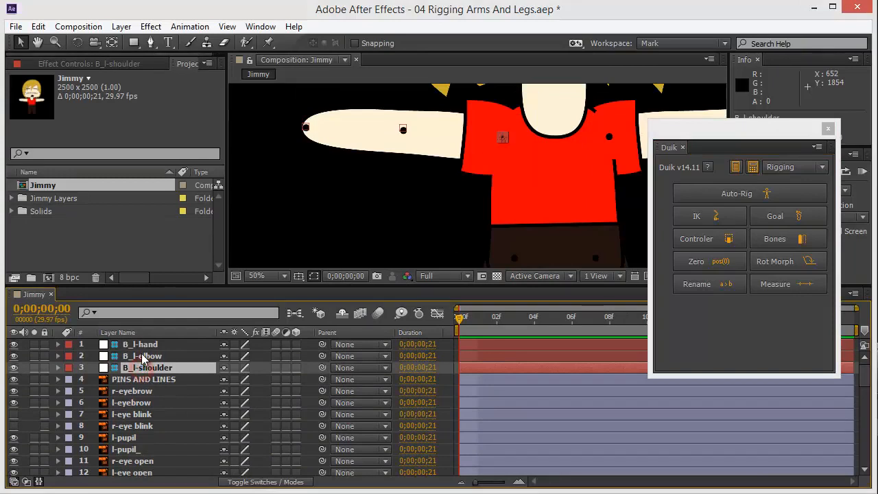
{"action": "left_click", "coordinate": [141, 345]}
{"action": "left_click", "coordinate": [143, 357]}
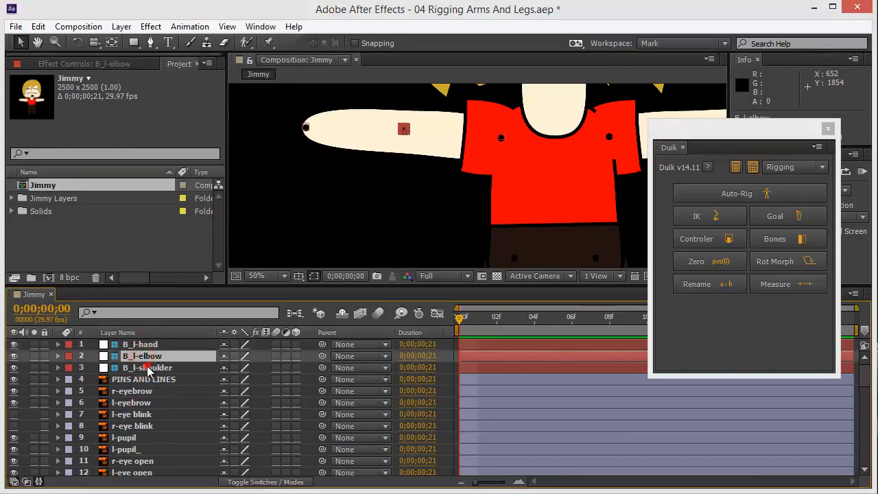
{"action": "left_click", "coordinate": [150, 369]}
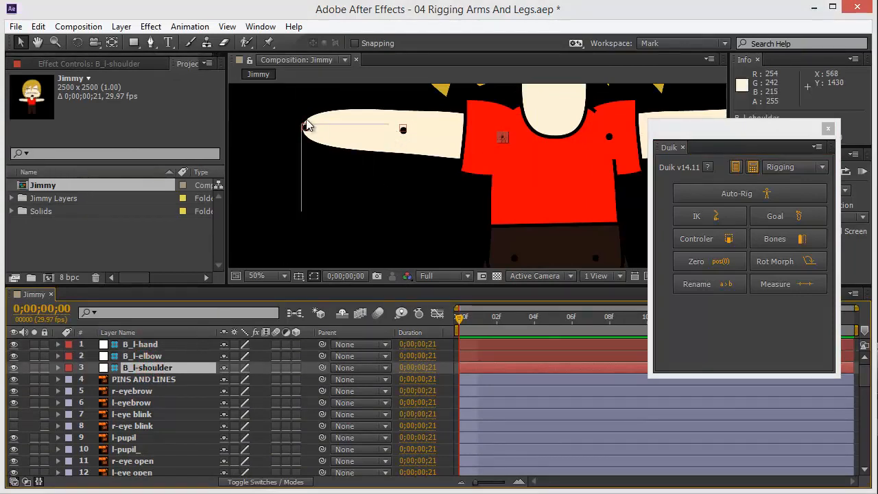
{"action": "left_click", "coordinate": [263, 121]}
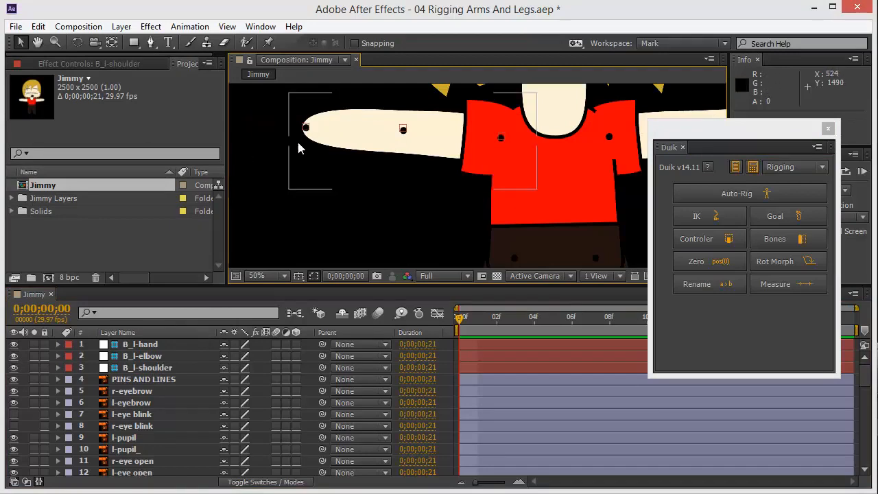
Step: Collapse the l-arm layer's properties in the Timeline and show both arms at 25% magnification with nothing selected
{"action": "scroll", "coordinate": [157, 391], "scroll_direction": "down", "scroll_amount": 5}
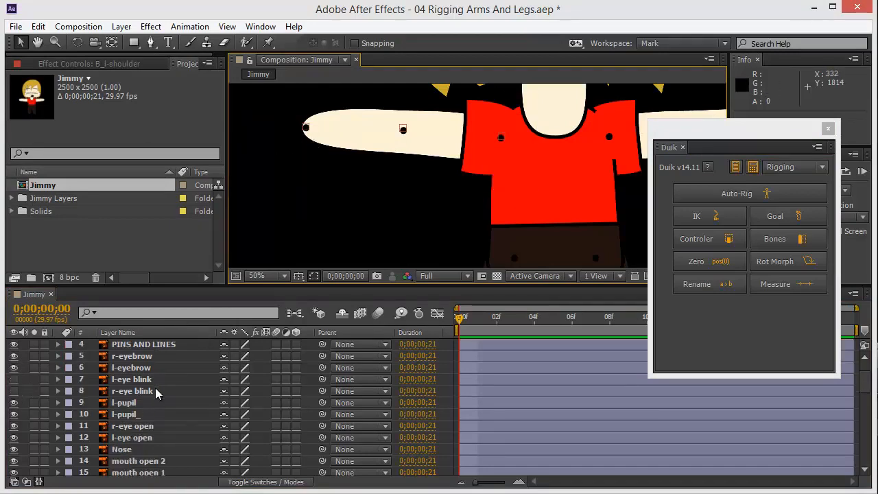
{"action": "scroll", "coordinate": [147, 408], "scroll_direction": "up", "scroll_amount": 3}
{"action": "scroll", "coordinate": [145, 412], "scroll_direction": "down", "scroll_amount": 3}
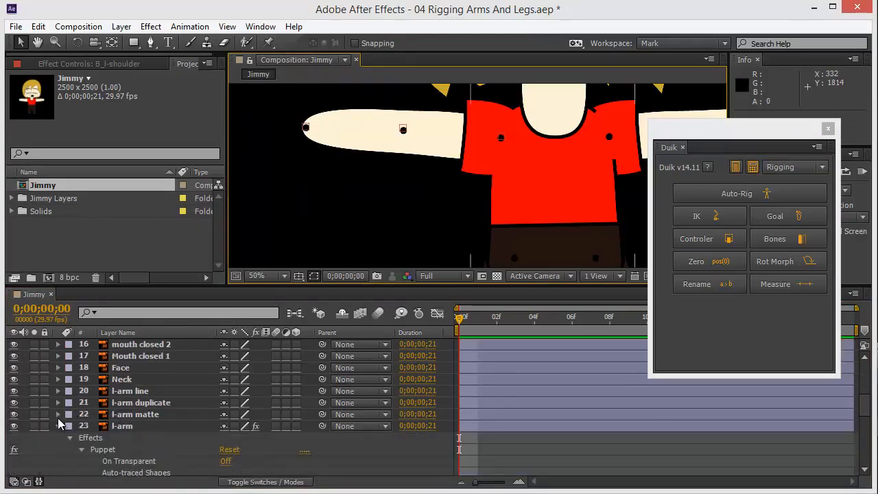
{"action": "left_click", "coordinate": [58, 425]}
{"action": "key", "text": "comma"}
{"action": "key", "text": "comma"}
{"action": "left_click", "coordinate": [372, 180]}
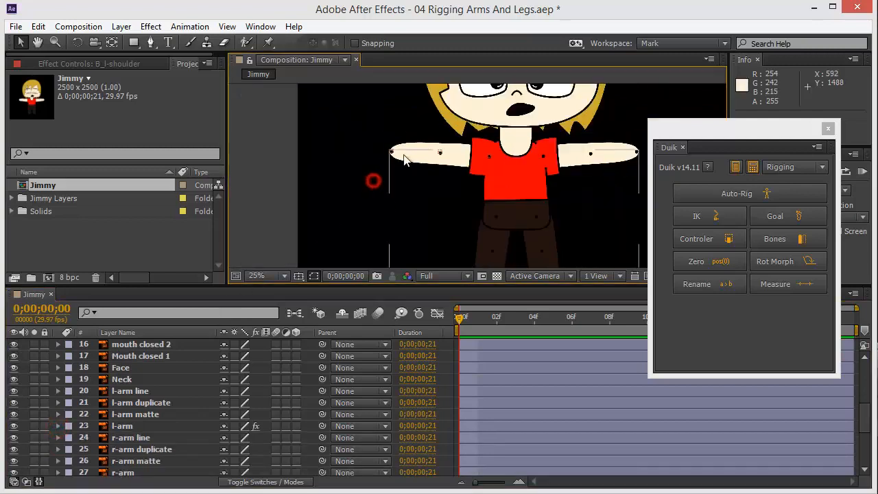
{"action": "left_click", "coordinate": [385, 151]}
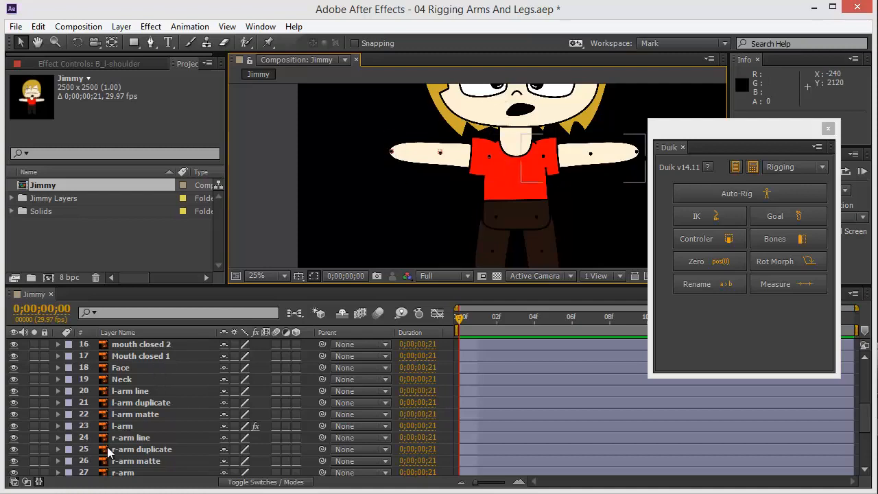
Step: Check the l-arm layer's Puppet effect and its shoulder pin on the character, and collapse the layer's properties
{"action": "left_click", "coordinate": [122, 425]}
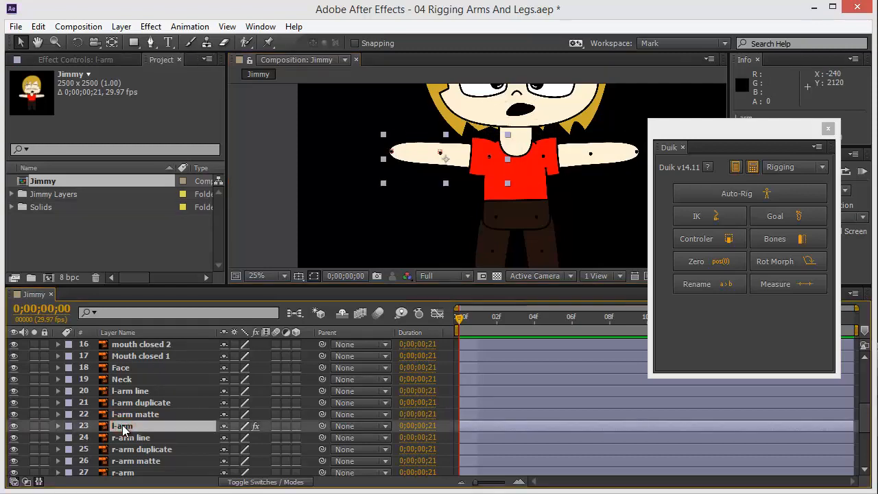
{"action": "key", "text": "e"}
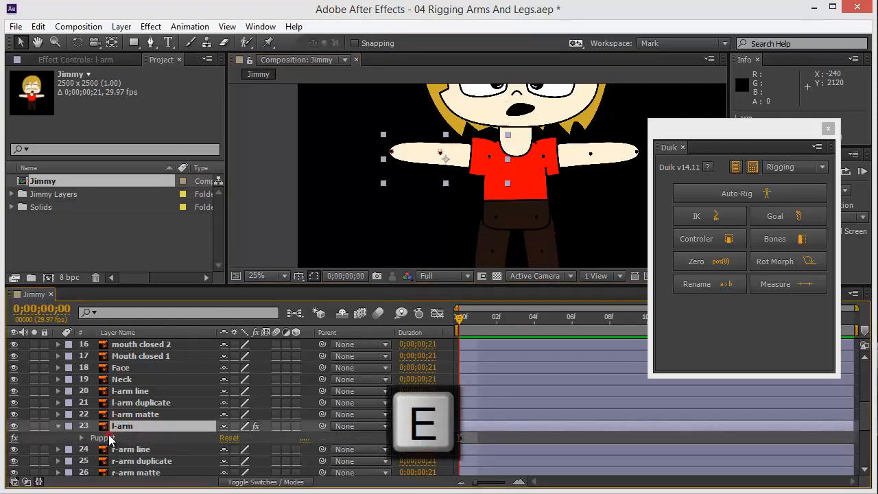
{"action": "left_click", "coordinate": [109, 436]}
{"action": "scroll", "coordinate": [515, 205], "scroll_direction": "up", "scroll_amount": 2}
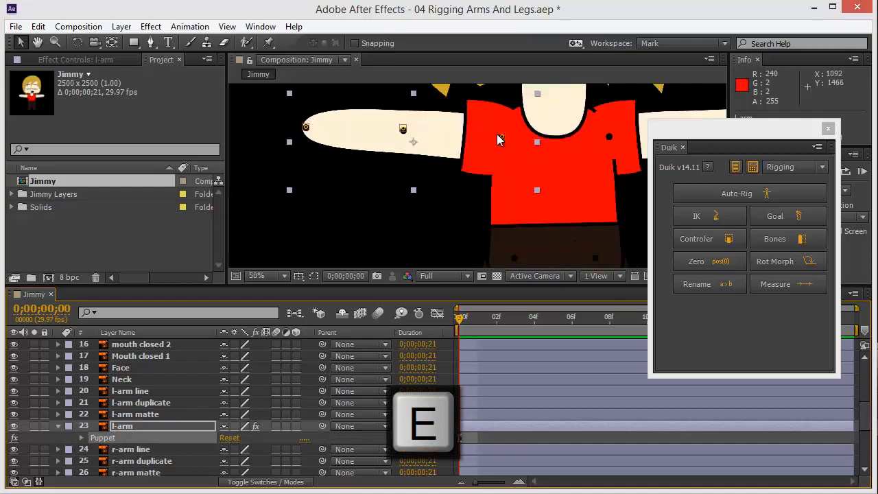
{"action": "left_click", "coordinate": [500, 137]}
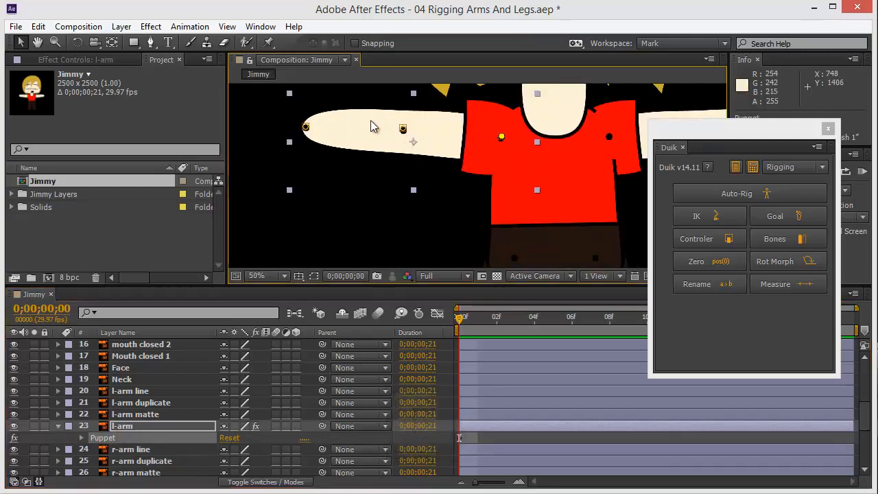
{"action": "left_click", "coordinate": [63, 427]}
Step: Try moving the B_l-hand bone straight down below the arm to test how the l-arm layer bends
{"action": "scroll", "coordinate": [137, 397], "scroll_direction": "up", "scroll_amount": 6}
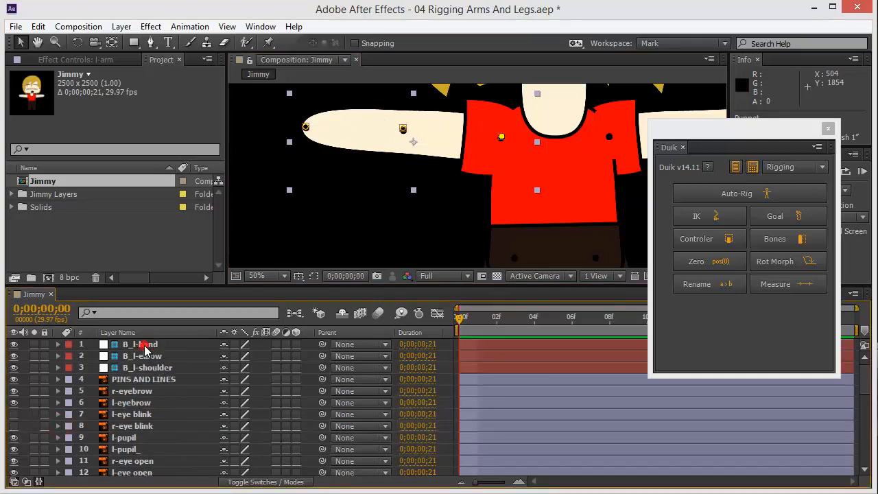
{"action": "left_click", "coordinate": [142, 344]}
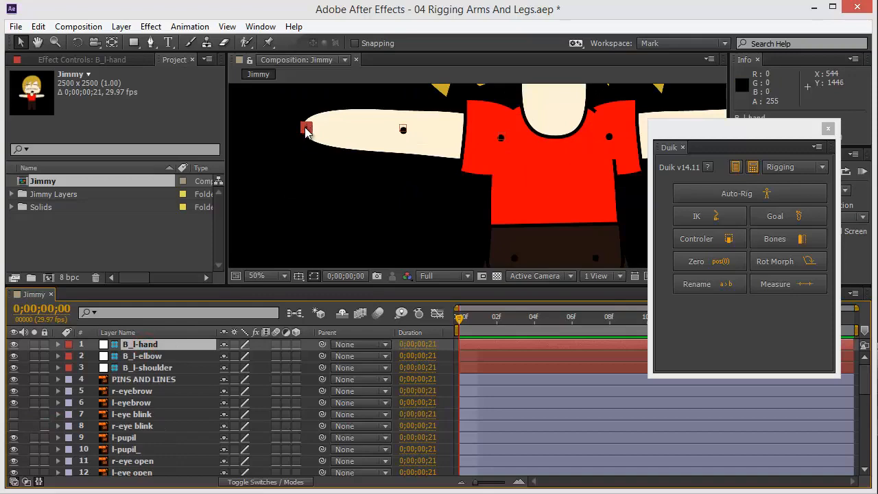
{"action": "left_click_drag", "start_coordinate": [306, 130], "coordinate": [306, 226]}
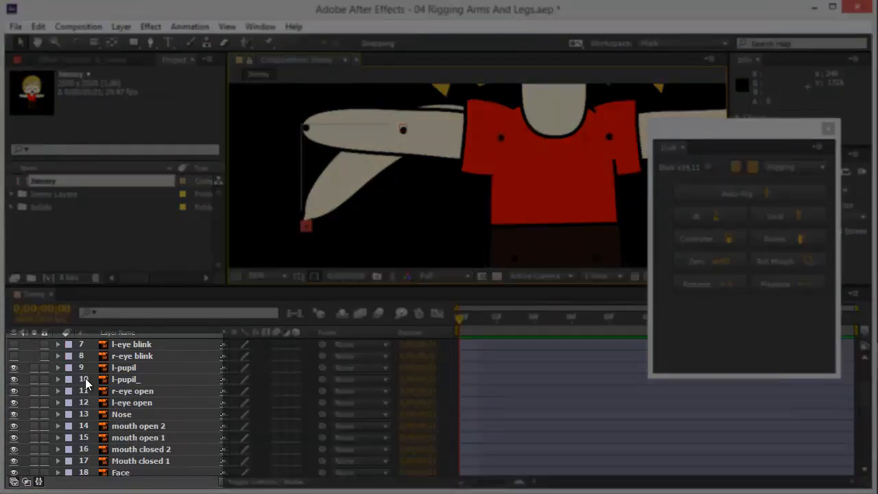
Step: Hide the l-arm line, l-arm duplicate and l-arm matte layers, and move the B_l-hand bone back up to straighten the arm
{"action": "scroll", "coordinate": [86, 384], "scroll_direction": "down", "scroll_amount": 5}
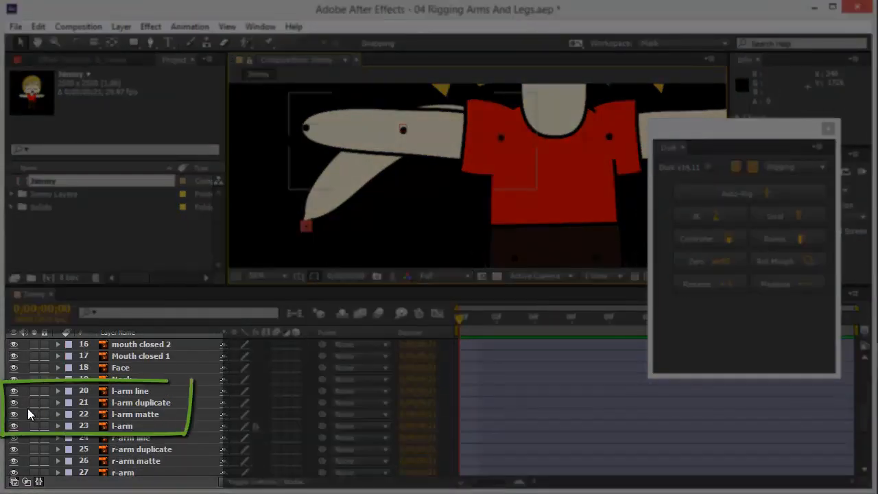
{"action": "left_click_drag", "start_coordinate": [13, 415], "coordinate": [17, 391]}
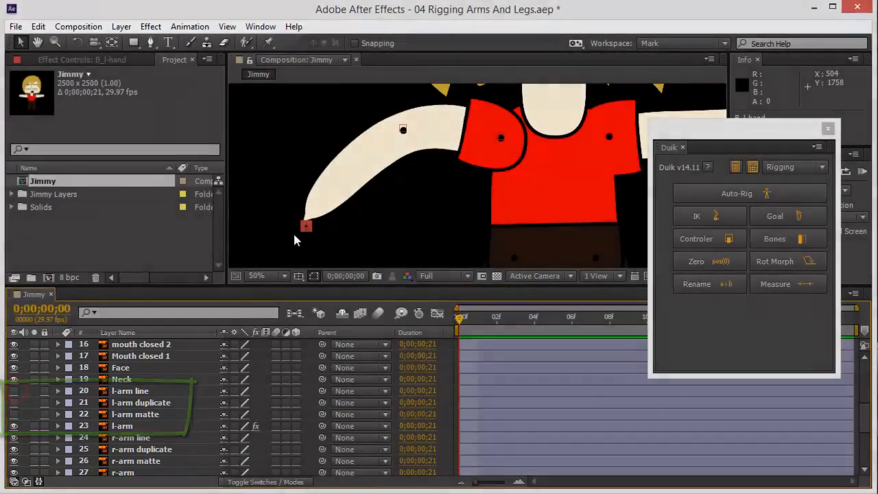
{"action": "mouse_move", "coordinate": [304, 226]}
{"action": "left_mouse_down"}
{"action": "mouse_move", "coordinate": [294, 159]}
{"action": "mouse_move", "coordinate": [339, 113]}
{"action": "mouse_move", "coordinate": [287, 192]}
{"action": "mouse_move", "coordinate": [271, 143]}
{"action": "mouse_move", "coordinate": [336, 147]}
{"action": "mouse_move", "coordinate": [386, 131]}
{"action": "mouse_move", "coordinate": [294, 171]}
{"action": "mouse_move", "coordinate": [260, 137]}
{"action": "mouse_move", "coordinate": [301, 131]}
{"action": "left_mouse_up"}
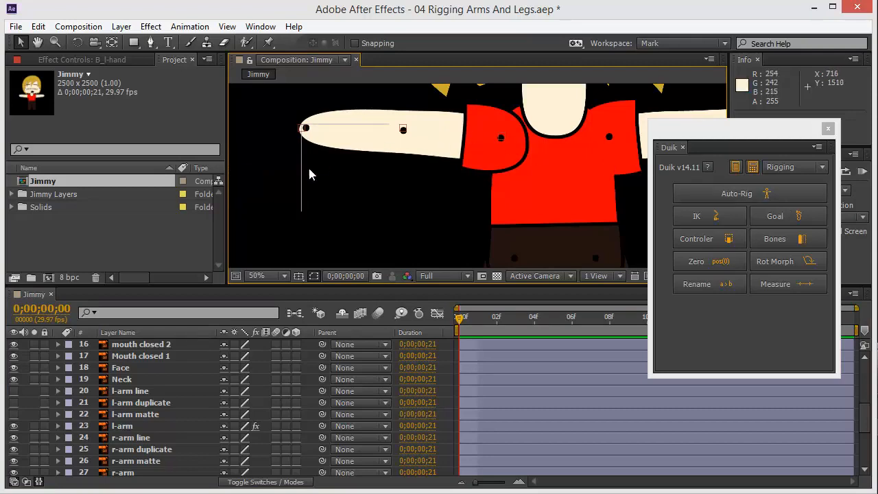
Step: Select the B_l-hand bone, review the bones size and controllers size in Duik's settings, and return to the rigging tools
{"action": "scroll", "coordinate": [126, 402], "scroll_direction": "up", "scroll_amount": 5}
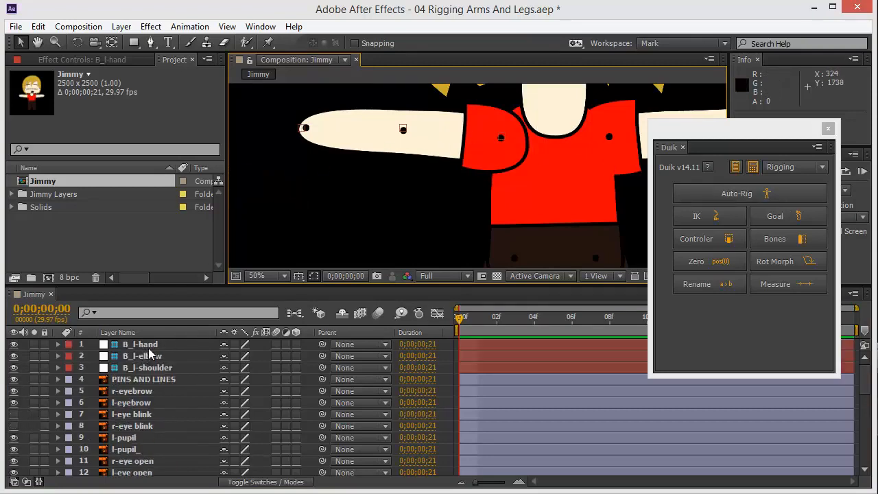
{"action": "left_click", "coordinate": [139, 344]}
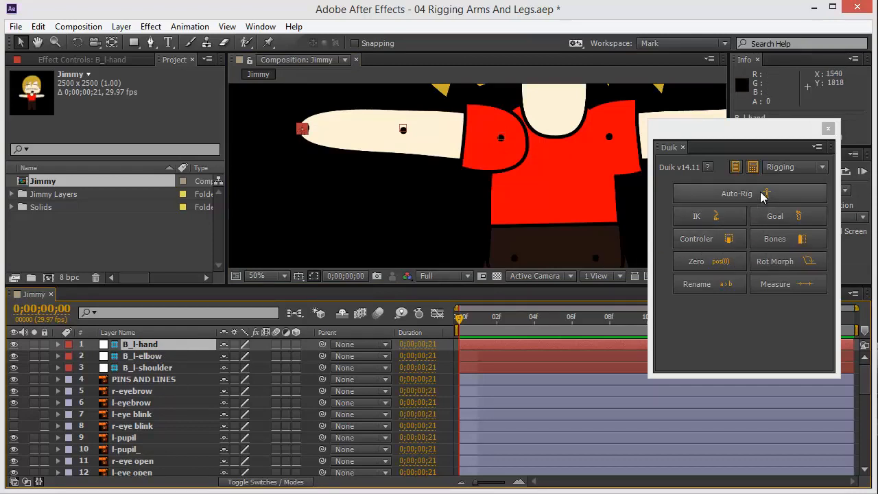
{"action": "left_click", "coordinate": [790, 171]}
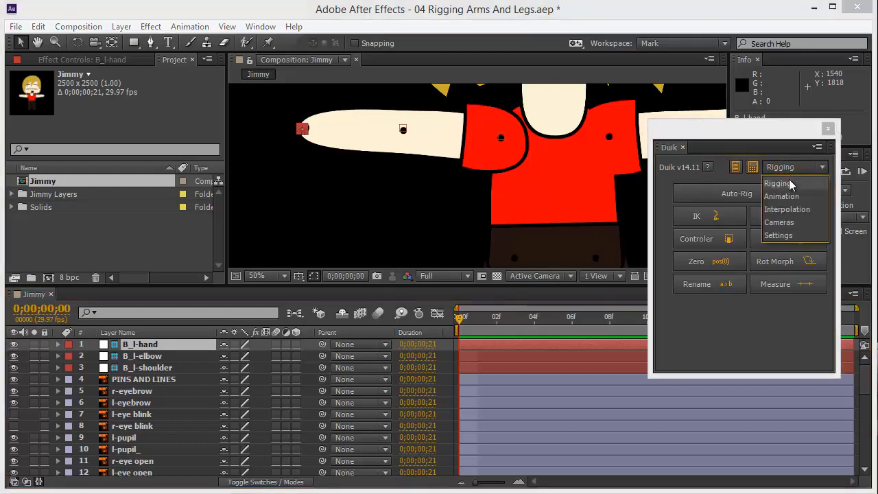
{"action": "left_click", "coordinate": [779, 235]}
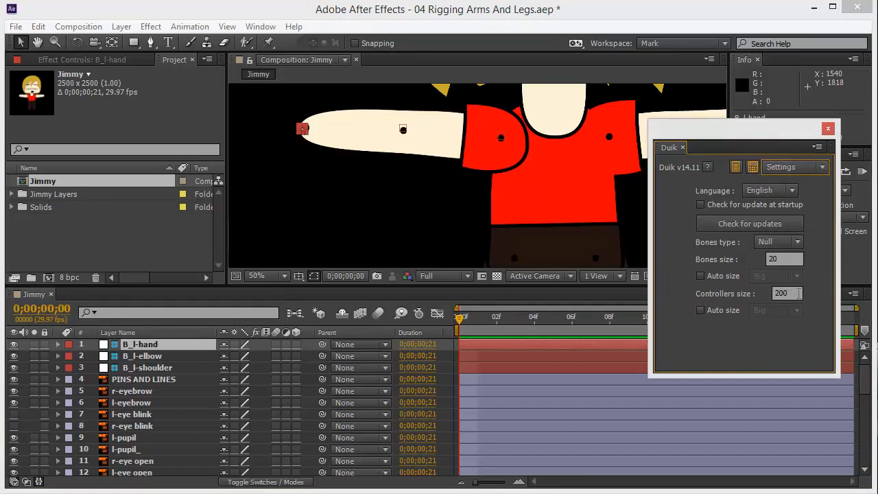
{"action": "left_click", "coordinate": [796, 293]}
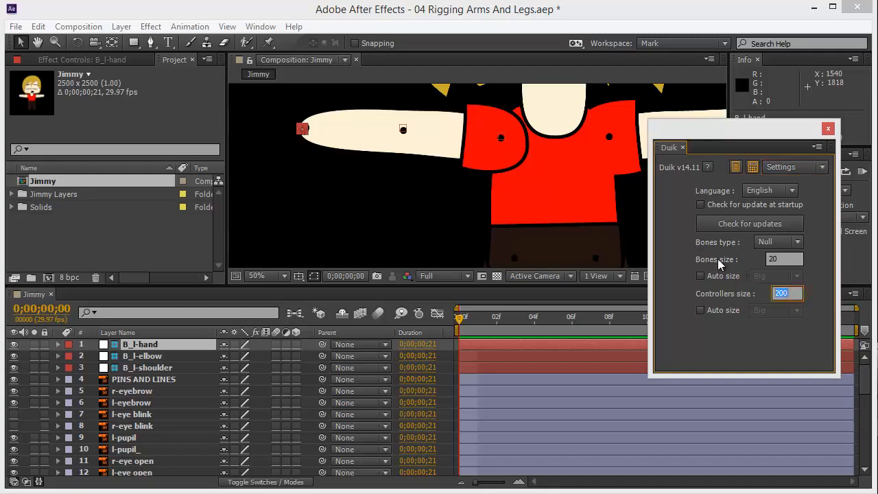
{"action": "left_click", "coordinate": [784, 259]}
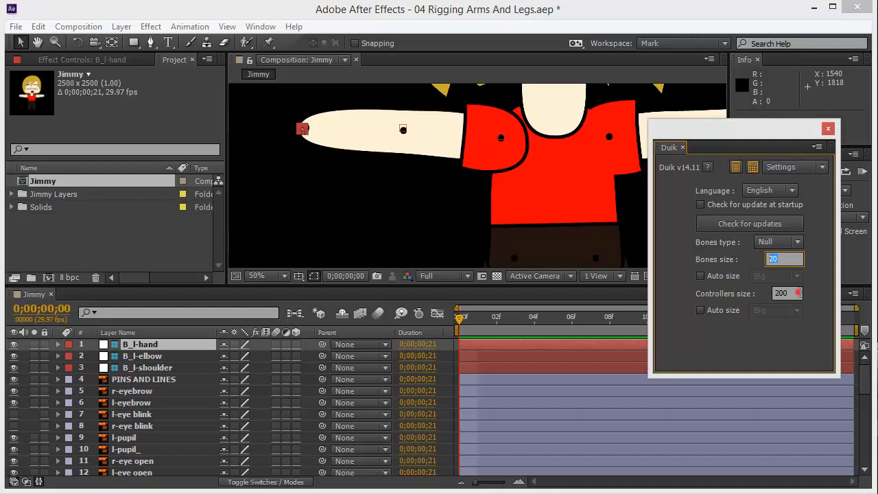
{"action": "left_click", "coordinate": [796, 293]}
{"action": "left_click", "coordinate": [719, 356]}
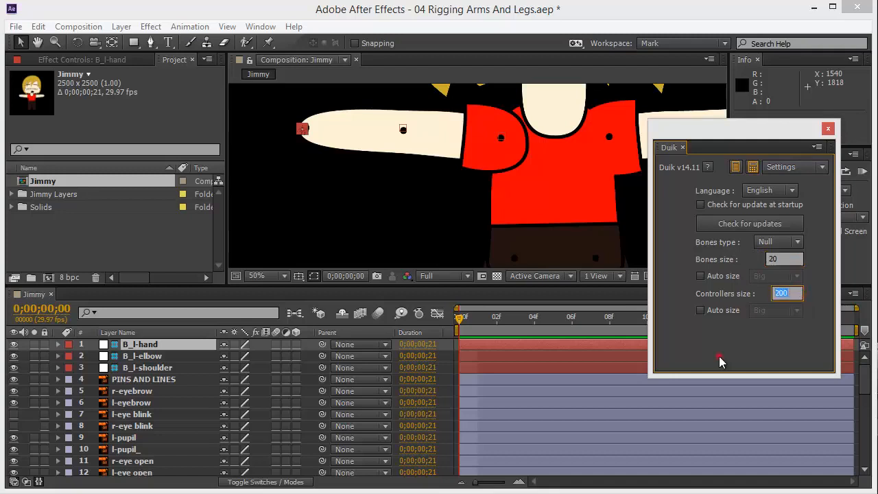
{"action": "left_click", "coordinate": [789, 165]}
{"action": "left_click", "coordinate": [790, 179]}
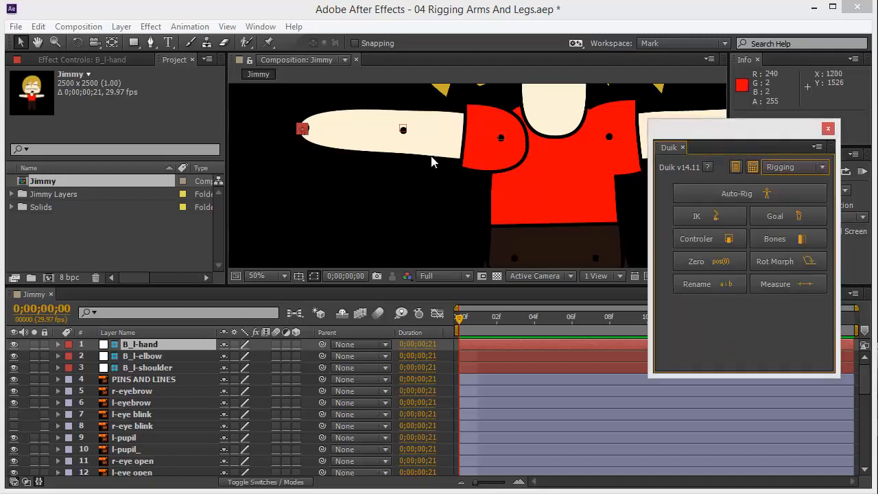
Step: Create a Duik controller for the B_l-hand bone, and undo the slight test move of that controller
{"action": "left_click", "coordinate": [144, 344]}
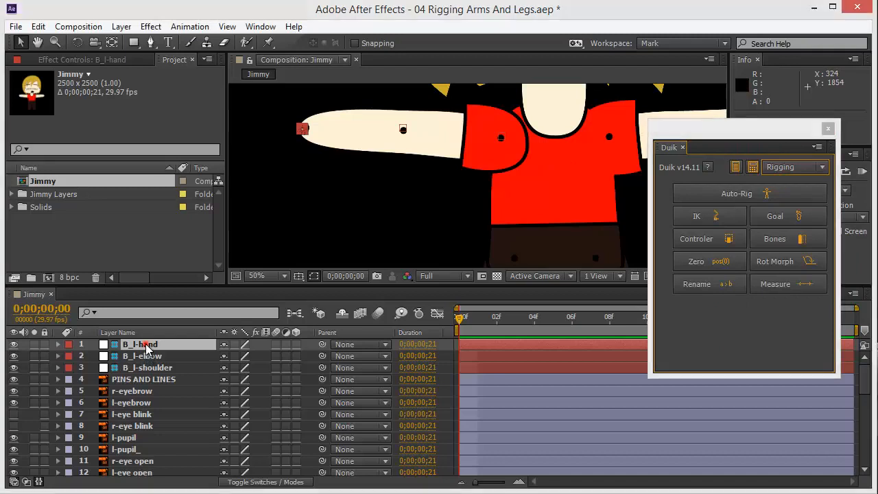
{"action": "left_click", "coordinate": [710, 239]}
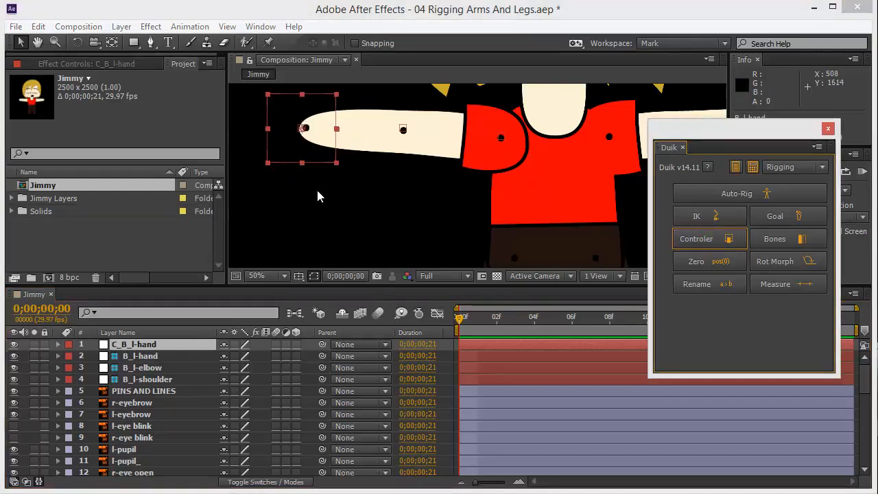
{"action": "mouse_move", "coordinate": [286, 142]}
{"action": "left_mouse_down"}
{"action": "mouse_move", "coordinate": [298, 173]}
{"action": "mouse_move", "coordinate": [291, 127]}
{"action": "mouse_move", "coordinate": [274, 161]}
{"action": "mouse_move", "coordinate": [329, 127]}
{"action": "mouse_move", "coordinate": [301, 117]}
{"action": "mouse_move", "coordinate": [327, 189]}
{"action": "mouse_move", "coordinate": [300, 119]}
{"action": "mouse_move", "coordinate": [319, 130]}
{"action": "mouse_move", "coordinate": [287, 145]}
{"action": "left_mouse_up"}
{"action": "key", "text": "ctrl+z"}
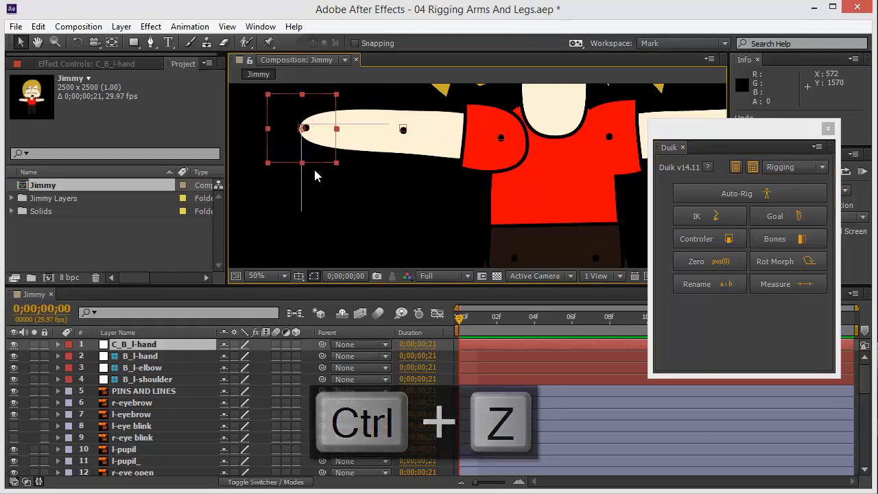
Step: Examine the hand, elbow and shoulder bone order of the left arm by selecting each bone layer in turn
{"action": "left_click", "coordinate": [180, 381]}
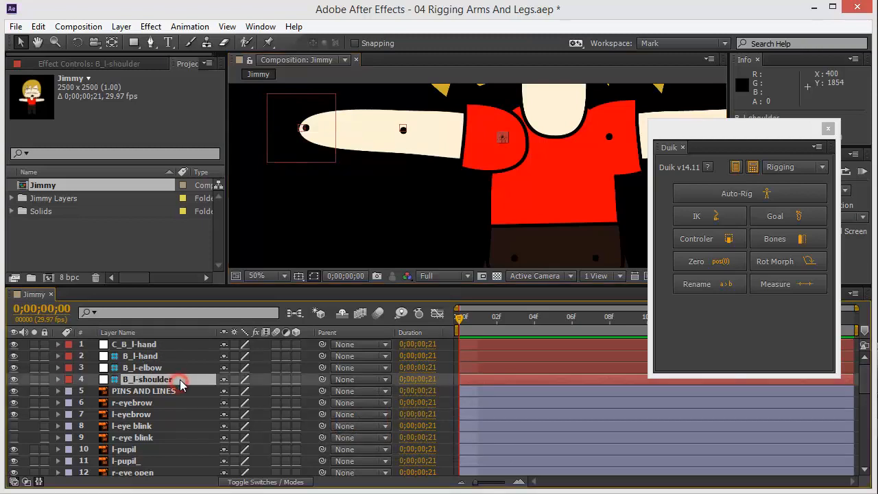
{"action": "left_click", "coordinate": [171, 368]}
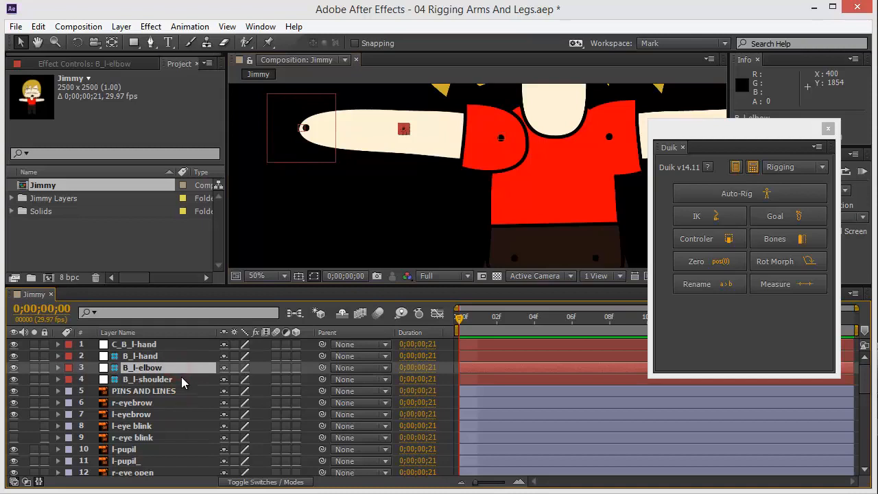
{"action": "left_click", "coordinate": [182, 377]}
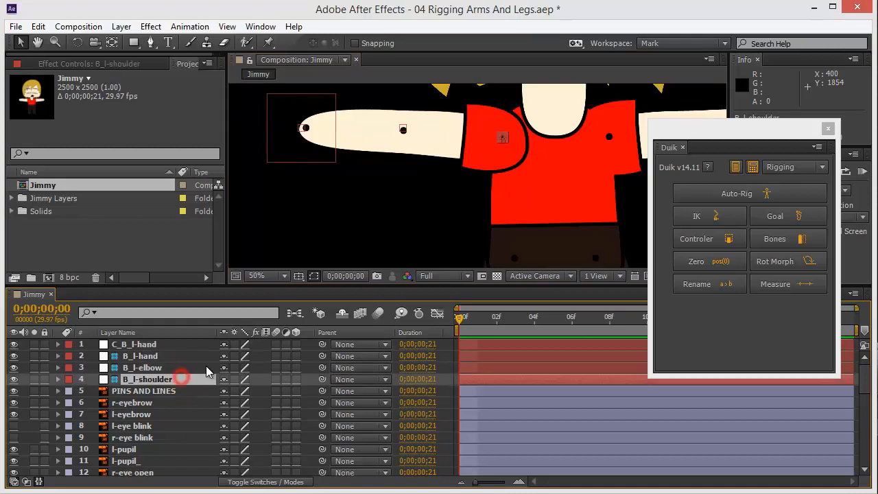
{"action": "left_click", "coordinate": [164, 355]}
{"action": "left_click", "coordinate": [171, 380]}
{"action": "left_click", "coordinate": [167, 358]}
{"action": "left_click", "coordinate": [166, 368]}
{"action": "left_click", "coordinate": [175, 379]}
{"action": "left_click", "coordinate": [181, 354]}
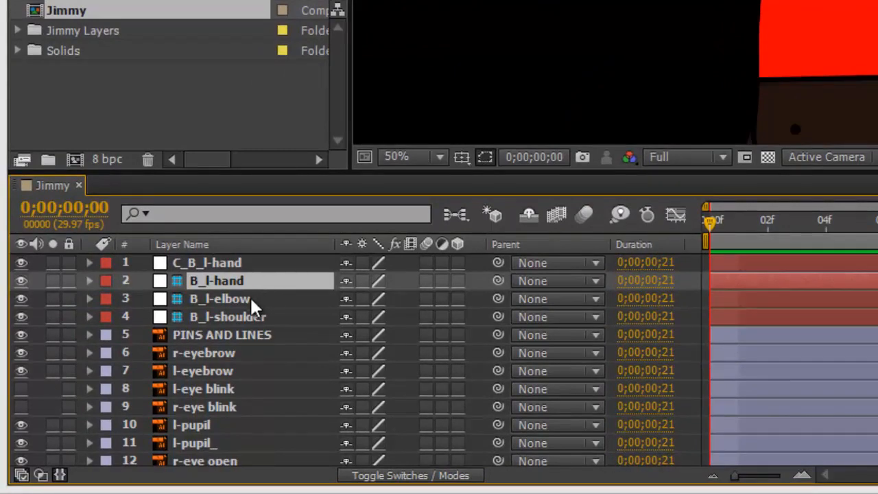
{"action": "left_click", "coordinate": [250, 295]}
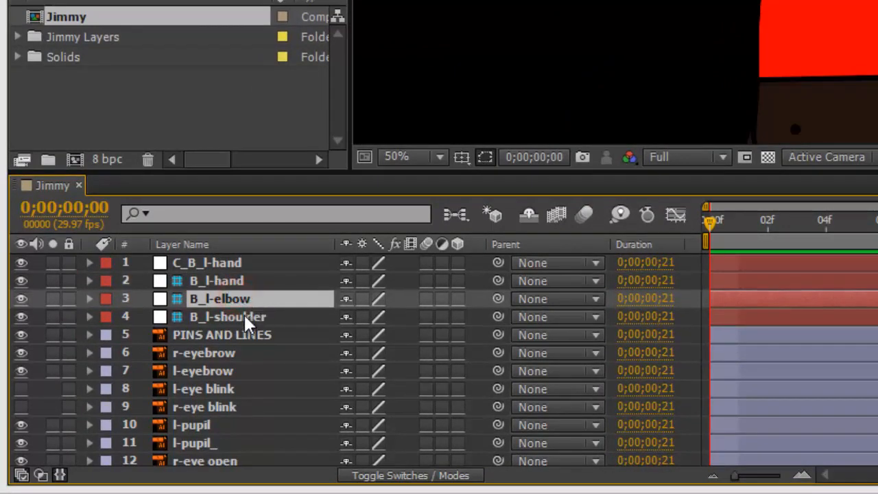
{"action": "left_click", "coordinate": [246, 319]}
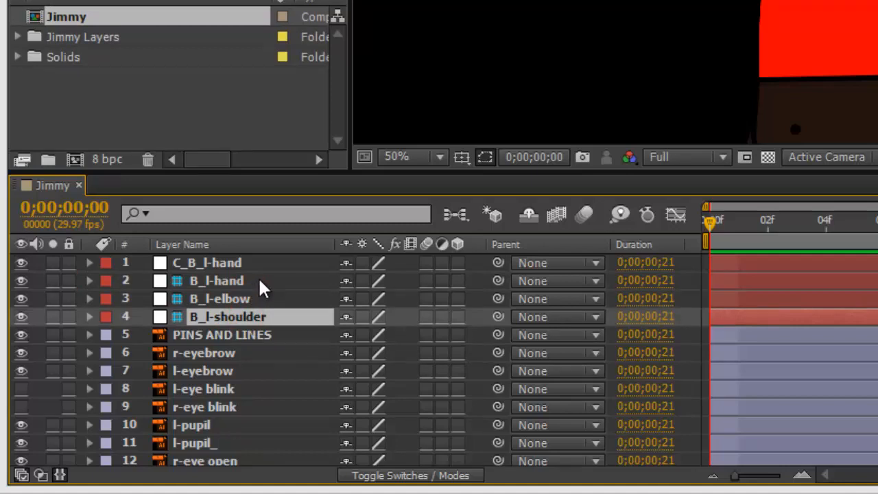
Step: Parent the B_l-hand bone to B_l-elbow and the B_l-elbow bone to B_l-shoulder
{"action": "left_click", "coordinate": [259, 281]}
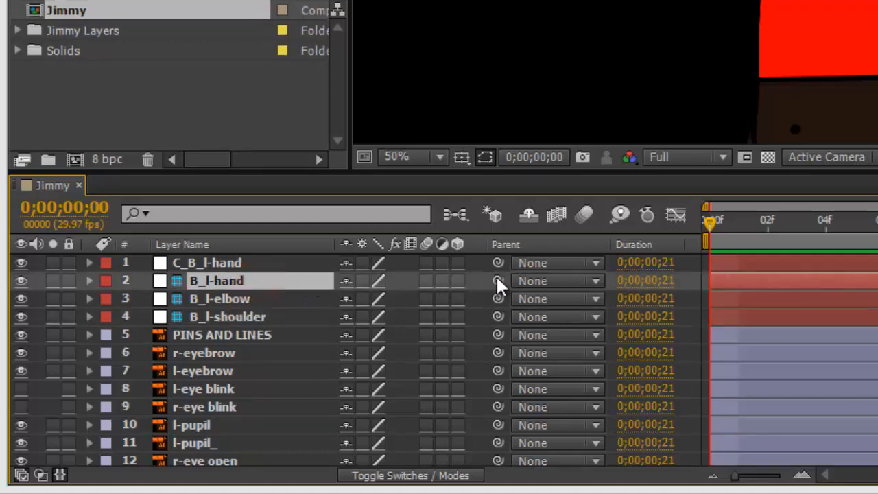
{"action": "left_click_drag", "start_coordinate": [496, 276], "coordinate": [258, 302]}
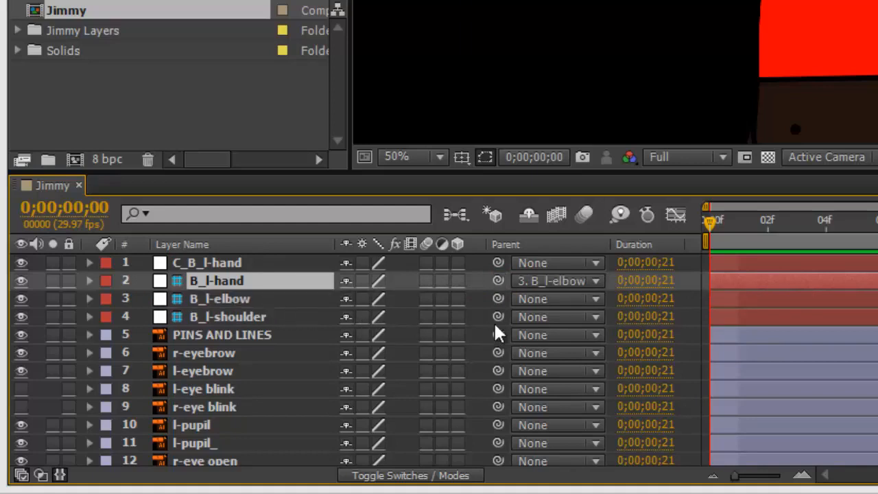
{"action": "left_click_drag", "start_coordinate": [503, 299], "coordinate": [295, 319]}
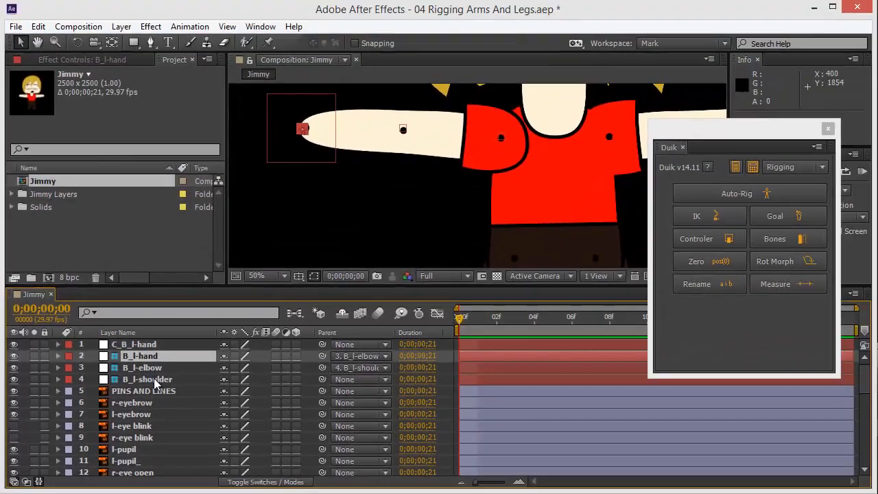
Step: Test the parenting by moving the B_l-shoulder bone down and outward from the body, and the B_l-elbow bone slightly down
{"action": "left_click", "coordinate": [240, 320]}
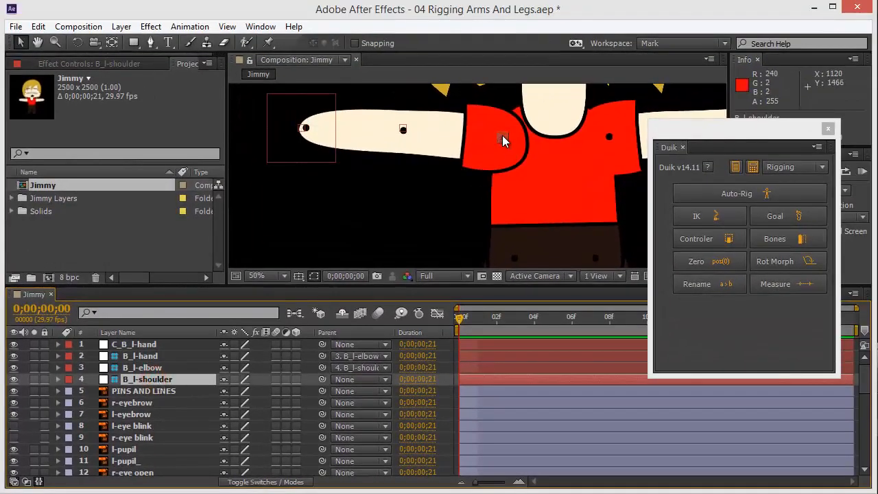
{"action": "left_click_drag", "start_coordinate": [502, 135], "coordinate": [429, 226]}
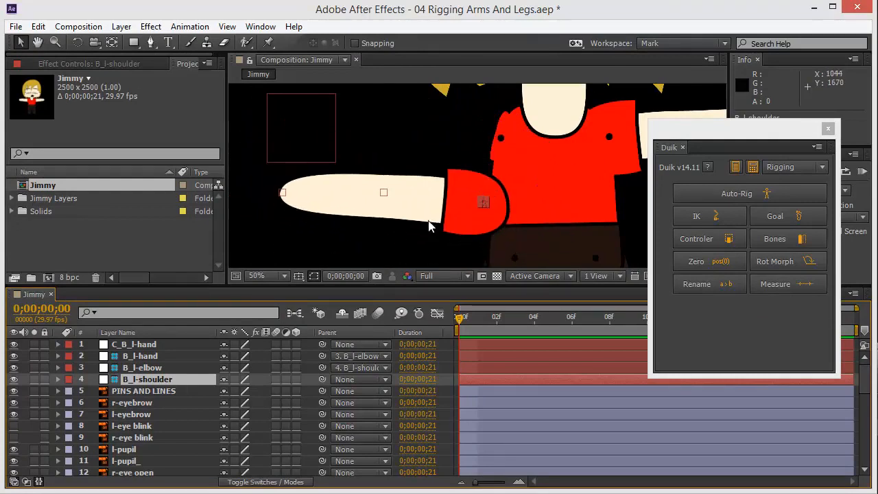
{"action": "left_click_drag", "start_coordinate": [383, 193], "coordinate": [381, 211]}
{"action": "left_click", "coordinate": [382, 210]}
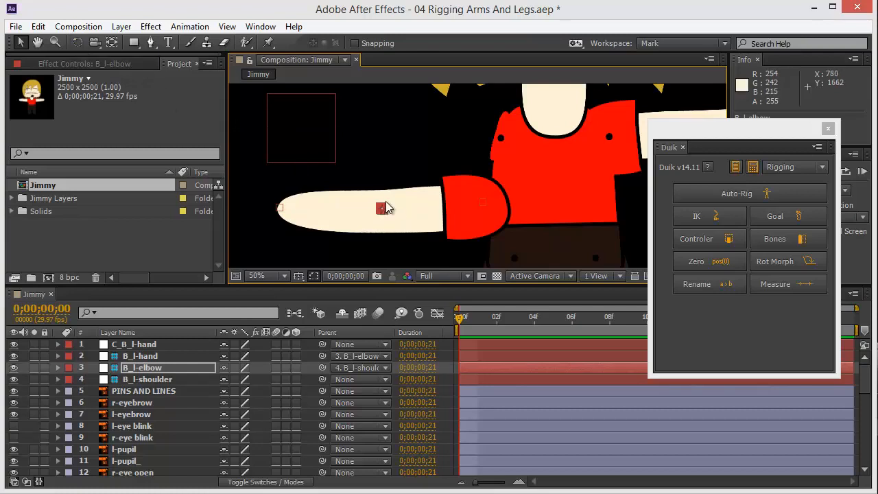
Step: Test forward kinematics by rotating the B_l-elbow and B_l-shoulder bones, and undo the left arm's test poses
{"action": "key", "text": "w"}
{"action": "mouse_move", "coordinate": [384, 209]}
{"action": "left_mouse_down"}
{"action": "mouse_move", "coordinate": [391, 210]}
{"action": "mouse_move", "coordinate": [386, 220]}
{"action": "left_mouse_up"}
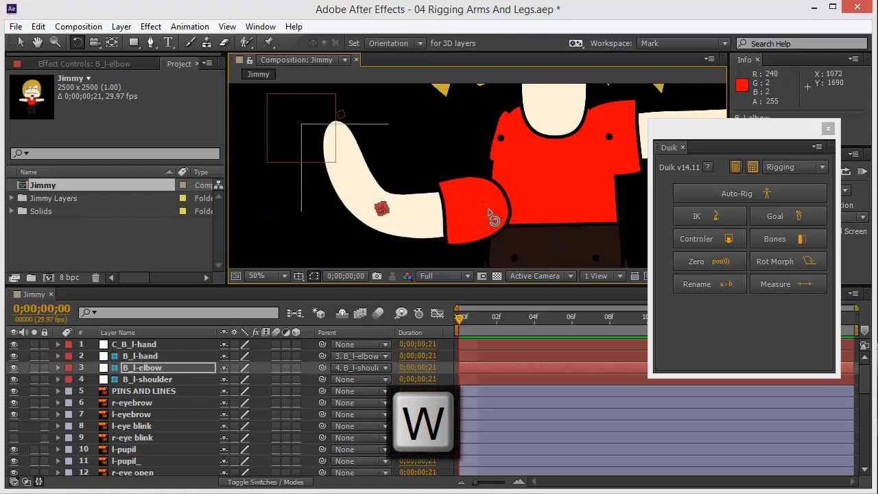
{"action": "left_click", "coordinate": [144, 379]}
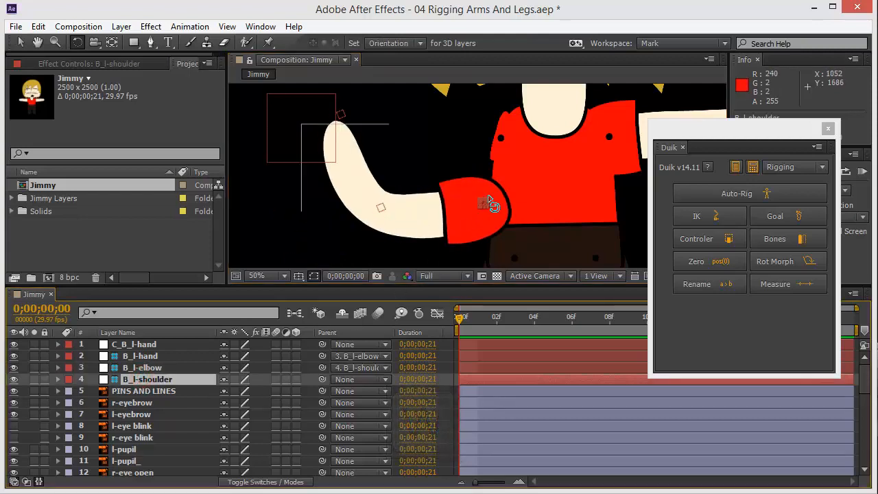
{"action": "mouse_move", "coordinate": [486, 205]}
{"action": "left_mouse_down"}
{"action": "mouse_move", "coordinate": [485, 215]}
{"action": "mouse_move", "coordinate": [495, 215]}
{"action": "mouse_move", "coordinate": [482, 204]}
{"action": "left_mouse_up"}
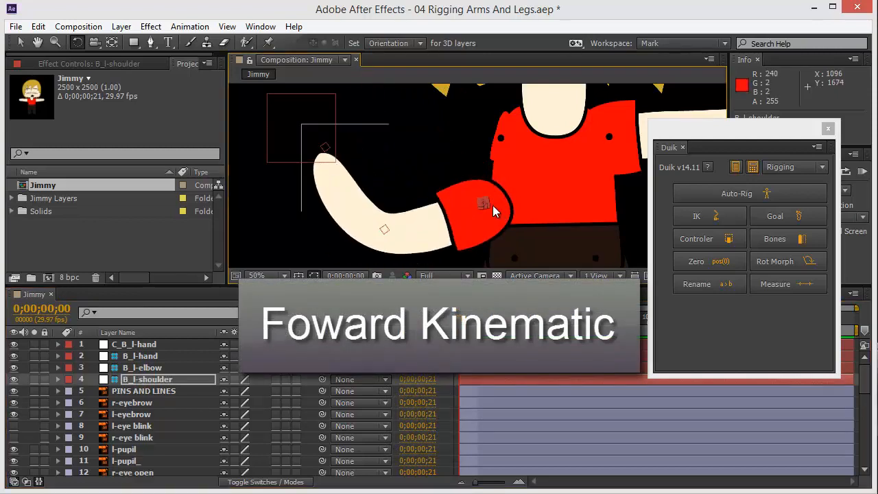
{"action": "key", "text": "ctrl+z"}
{"action": "key", "text": "ctrl+z"}
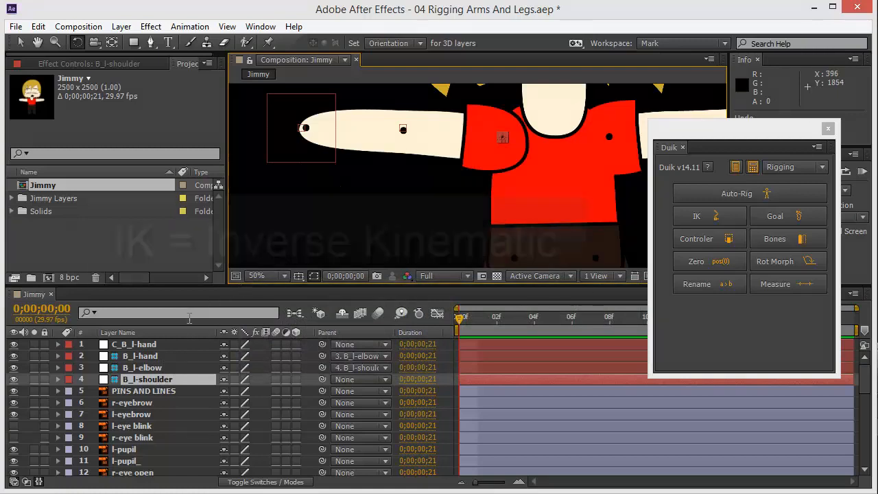
Step: Create Duik IK on the B_l-hand, B_l-elbow and B_l-shoulder bones with the C_B_l-hand controller, with Controleurs de Stretch switched off
{"action": "left_click", "coordinate": [156, 355]}
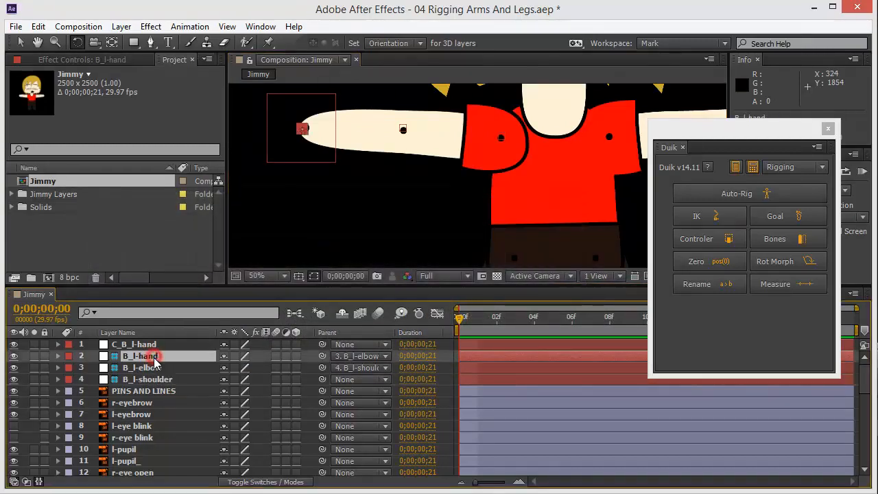
{"action": "left_click", "coordinate": [159, 368], "text": "ctrl"}
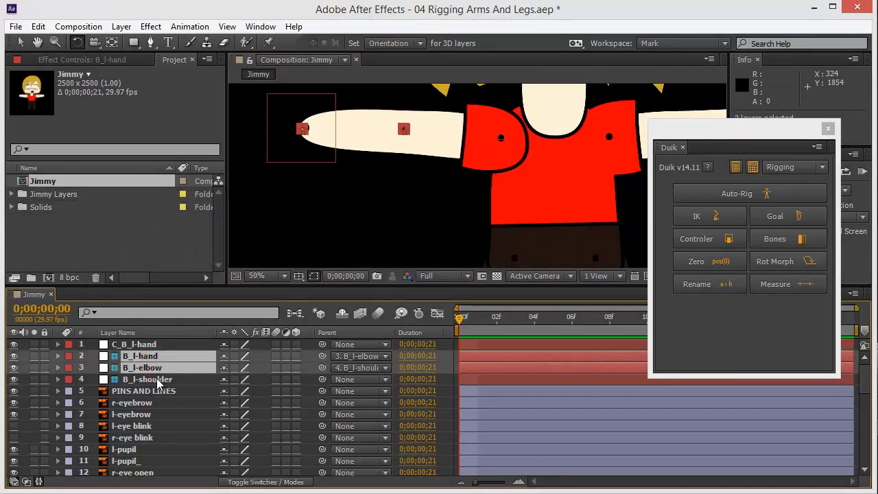
{"action": "left_click", "coordinate": [158, 381], "text": "ctrl"}
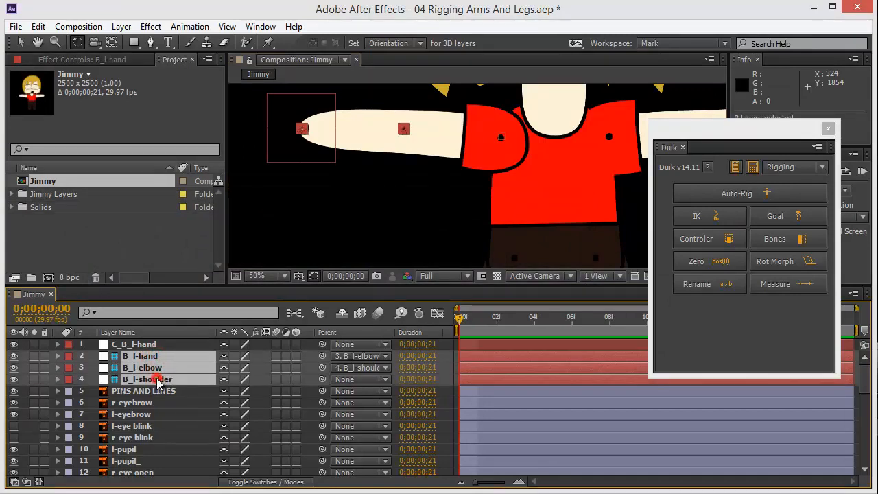
{"action": "left_click", "coordinate": [144, 345], "text": "ctrl"}
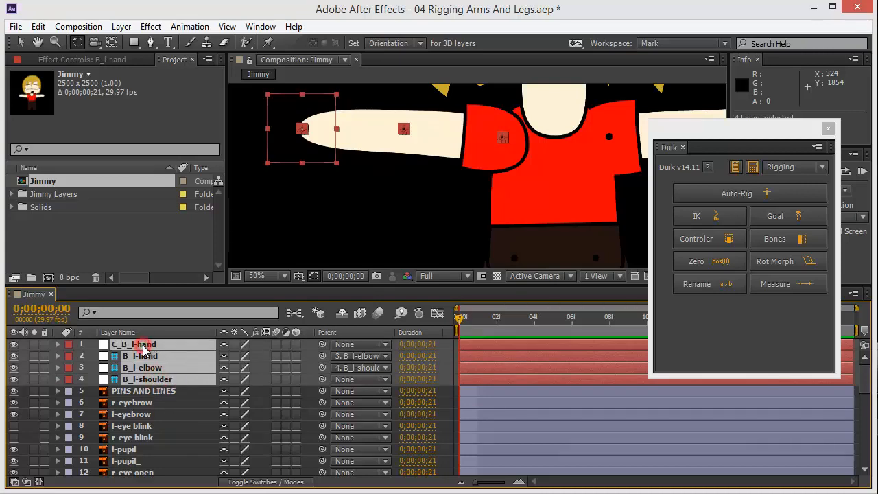
{"action": "left_click", "coordinate": [713, 218]}
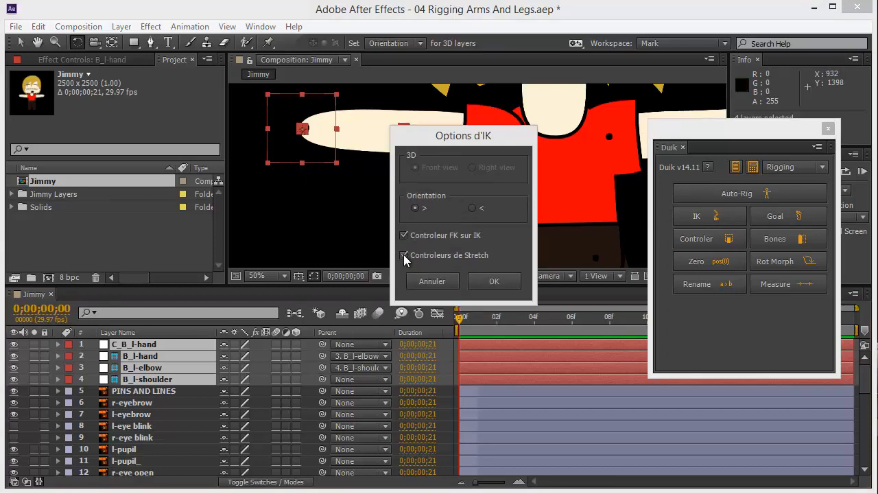
{"action": "left_click", "coordinate": [404, 255]}
{"action": "left_click", "coordinate": [494, 281]}
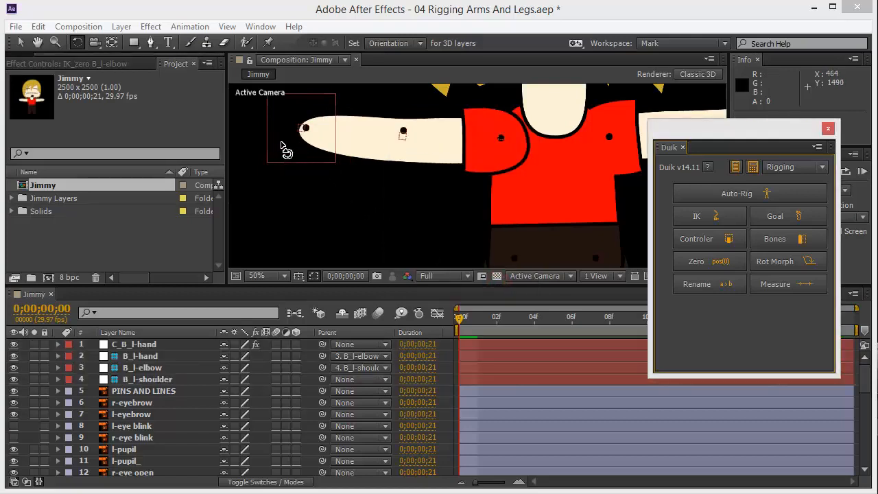
Step: Test the IK by moving the C_B_l-hand controller through several arm poses, and return it to the outstretched position
{"action": "key", "text": "v"}
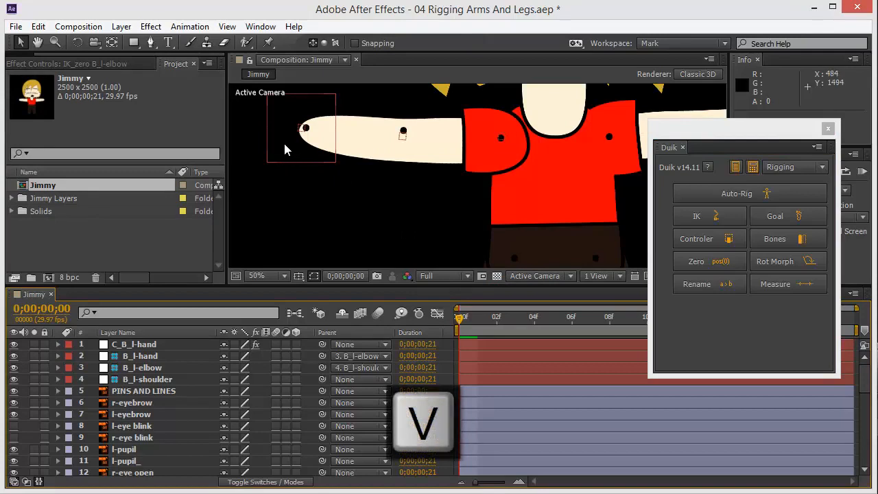
{"action": "left_click_drag", "start_coordinate": [284, 144], "coordinate": [311, 187]}
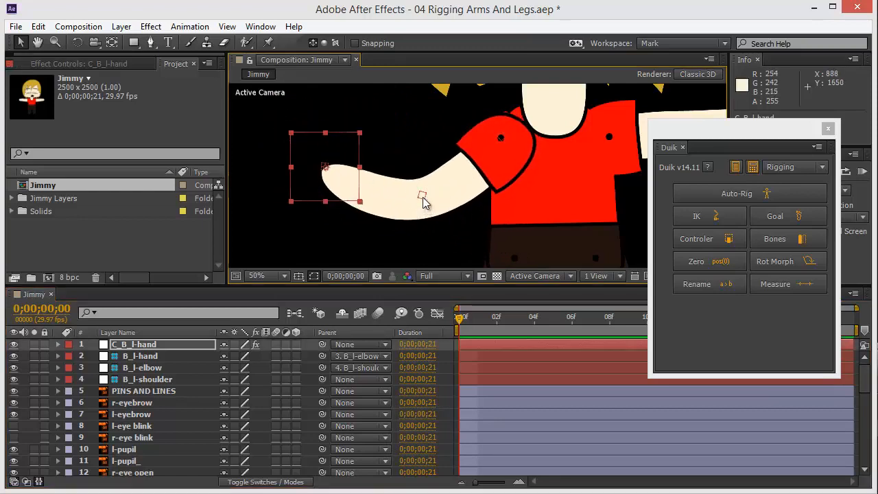
{"action": "left_click_drag", "start_coordinate": [305, 194], "coordinate": [325, 165]}
{"action": "key", "text": "comma"}
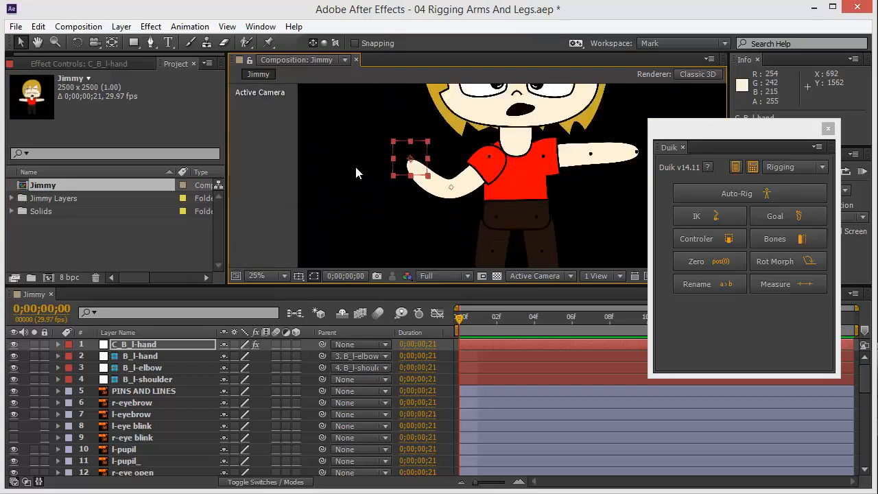
{"action": "left_click_drag", "start_coordinate": [397, 162], "coordinate": [454, 141]}
{"action": "left_click_drag", "start_coordinate": [434, 96], "coordinate": [373, 166]}
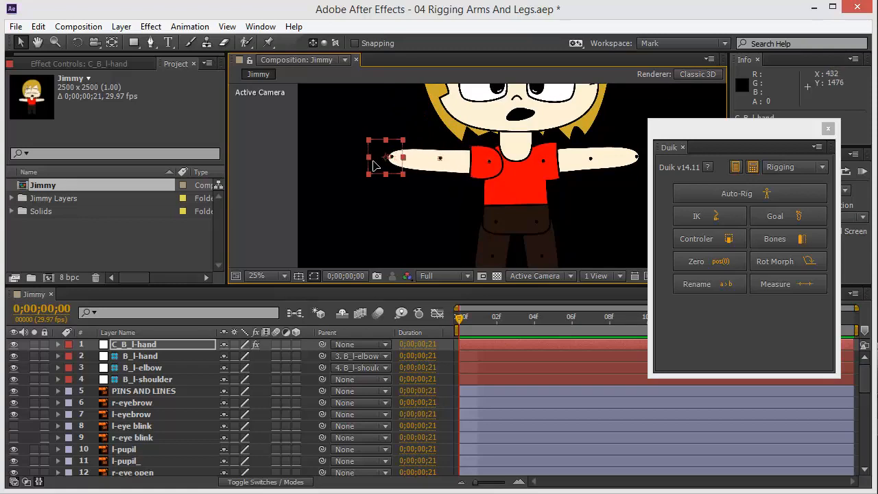
Step: Select the r-arm duplicate layer on the character's other arm
{"action": "left_click", "coordinate": [634, 156]}
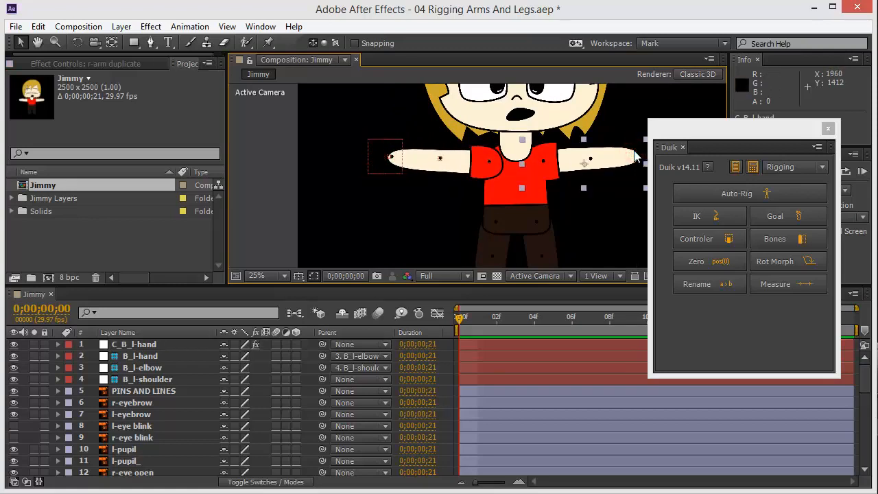